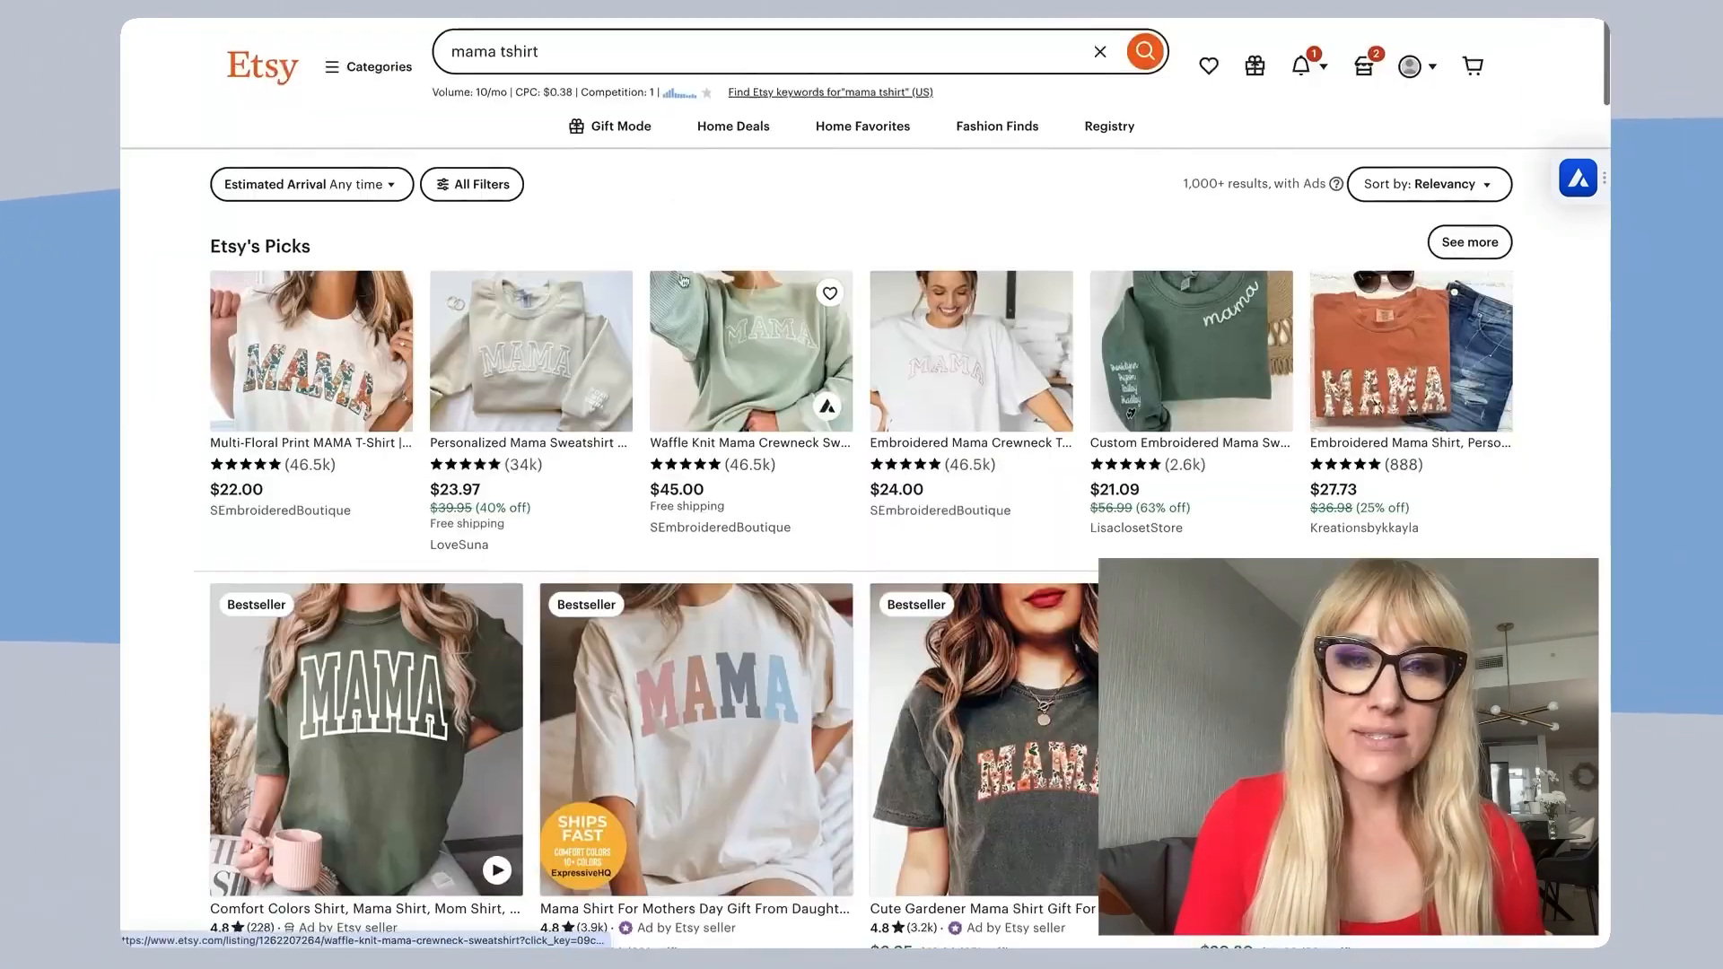
Step: Search Etsy for "mama tshirt" and examine the designs in the resulting listings
left_click(496, 51)
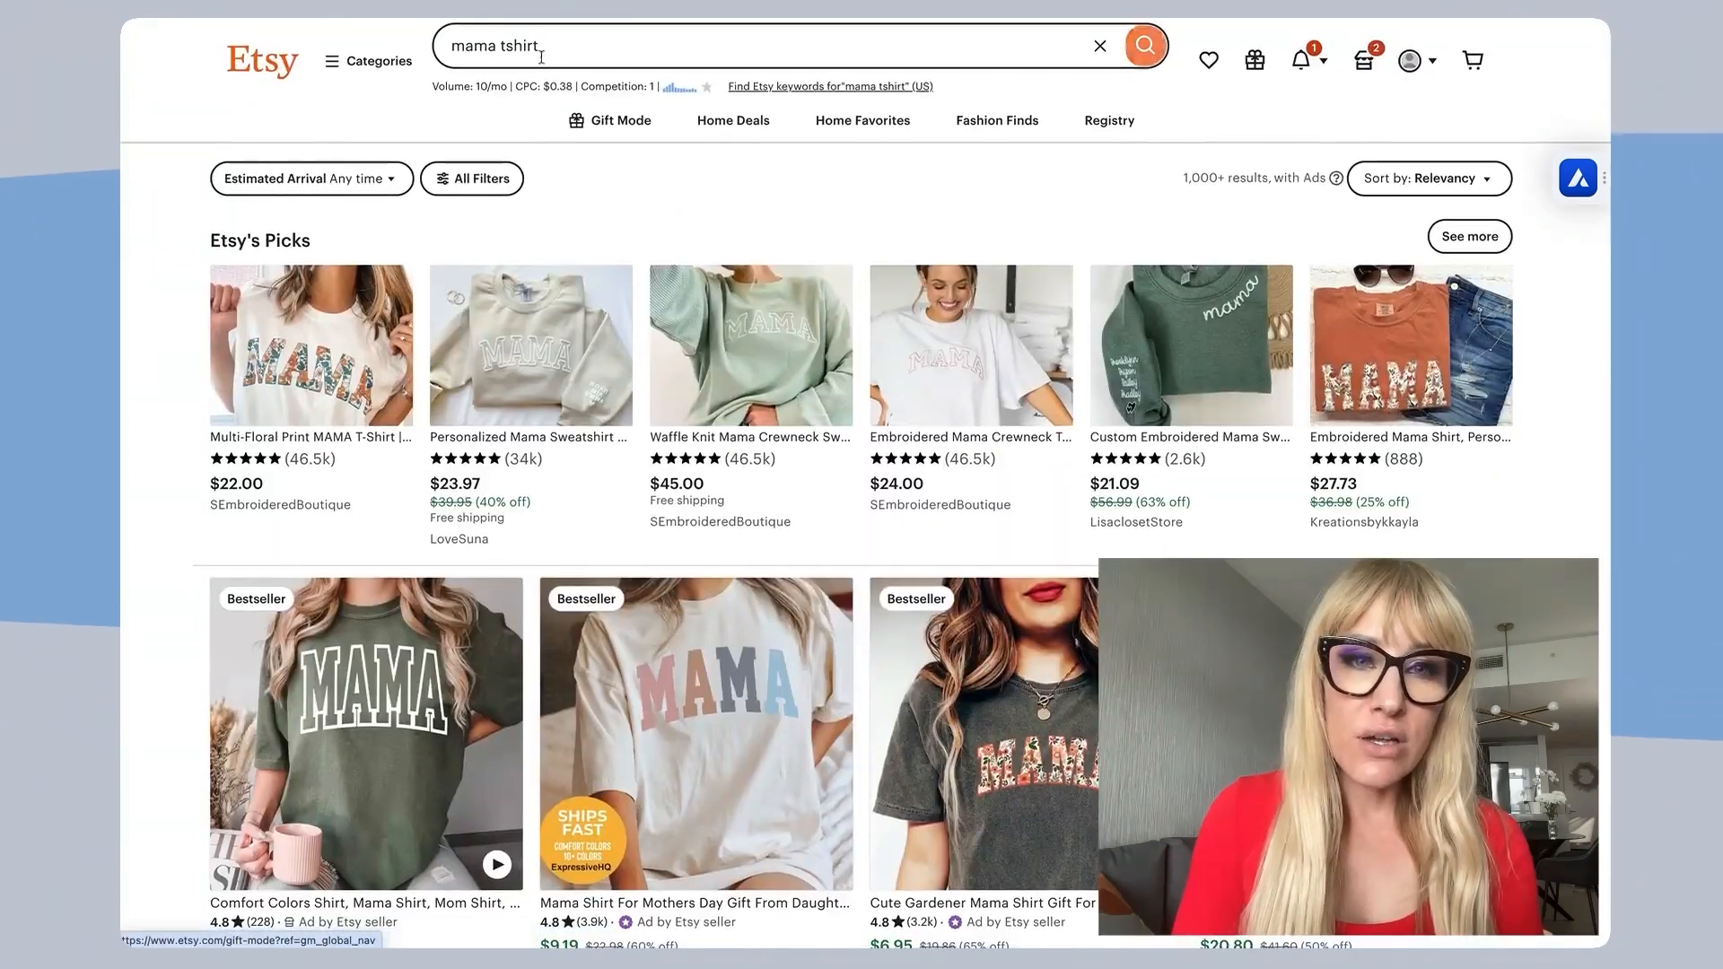
type("n")
key("Return")
scroll(629, 380, "down", 12)
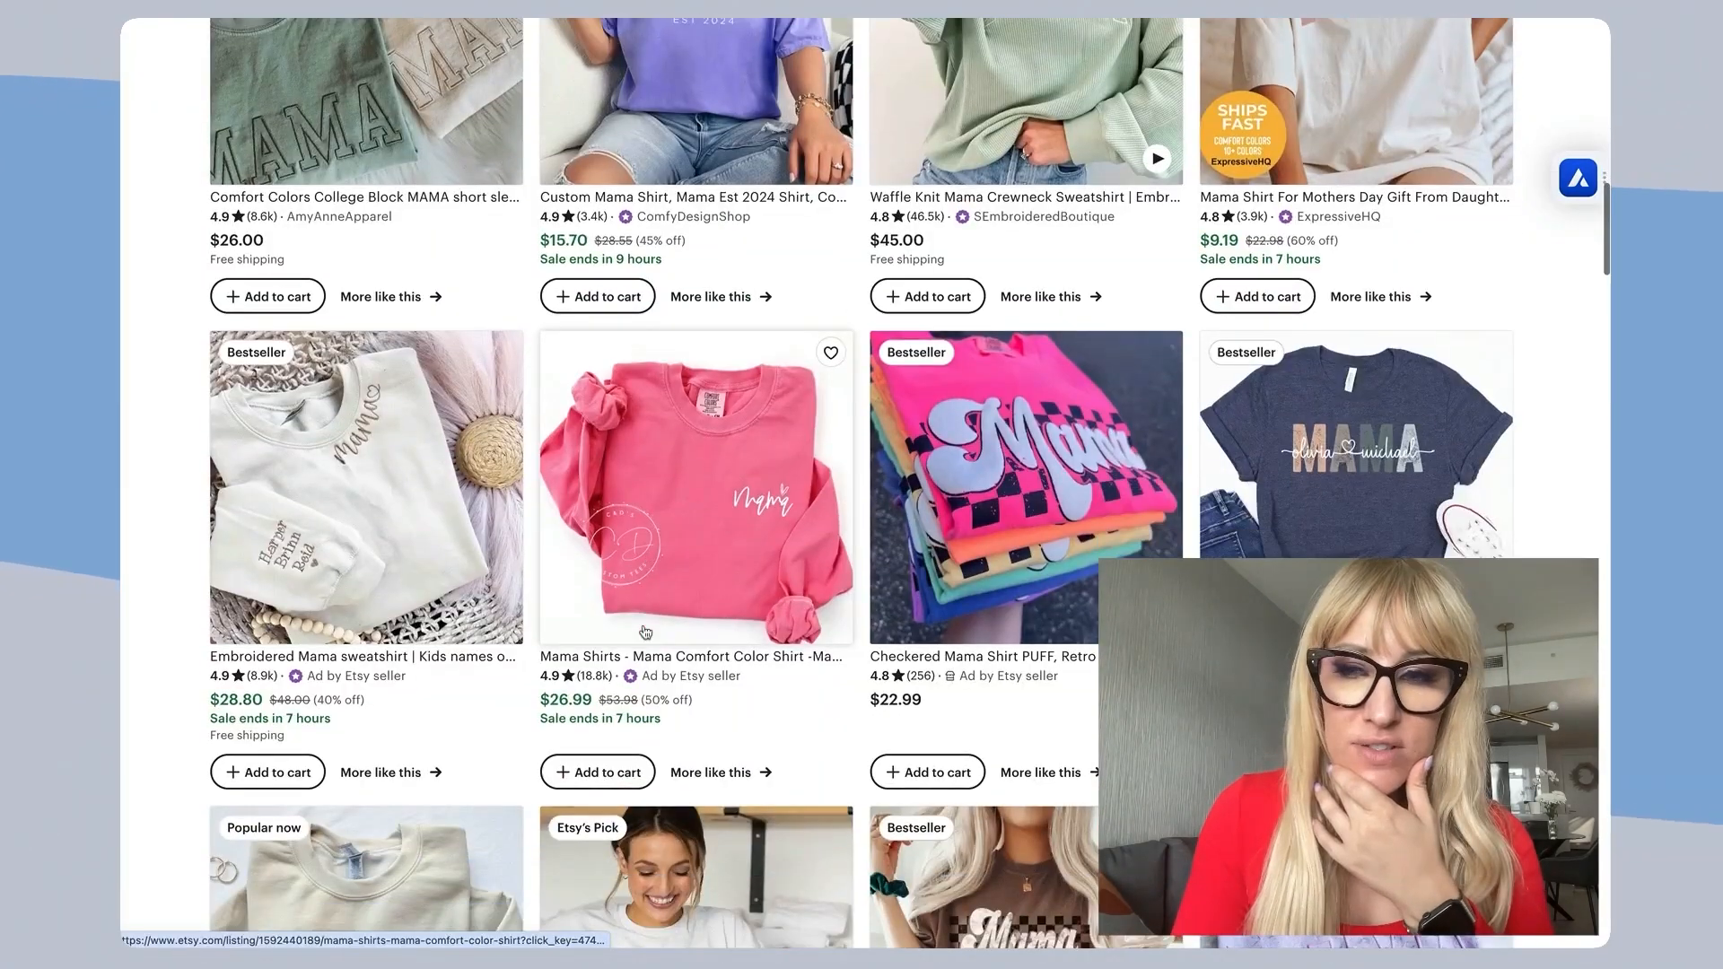
scroll(646, 633, "down", 5)
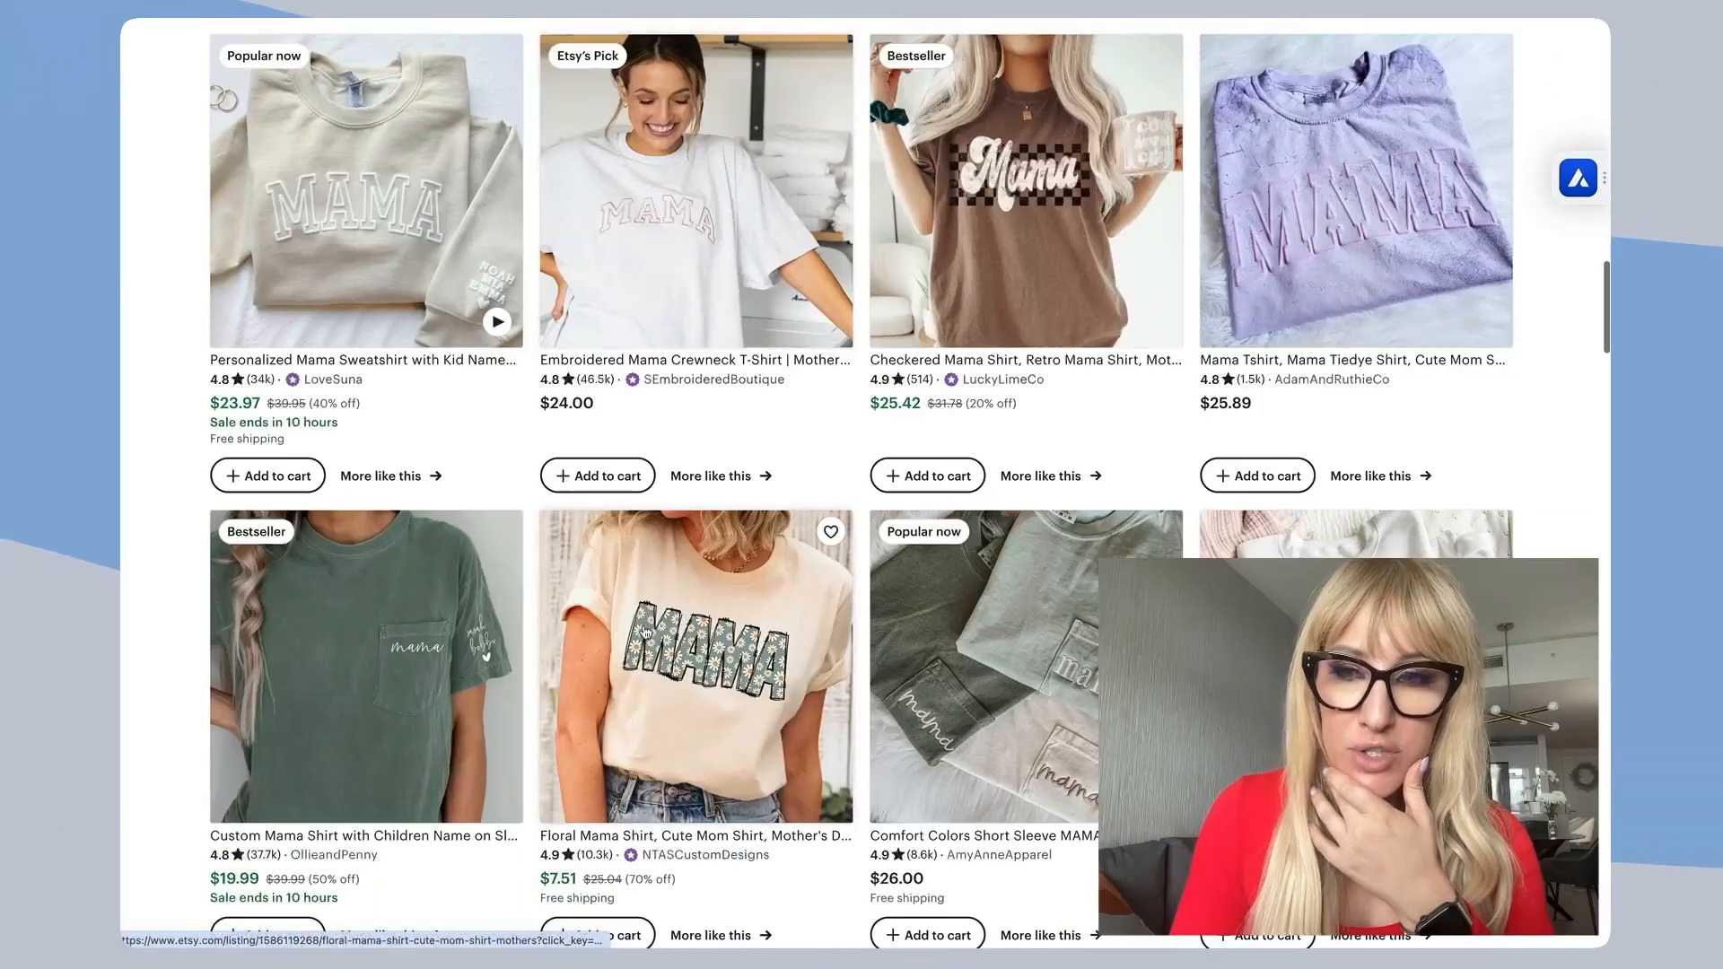
scroll(636, 702, "down", 2)
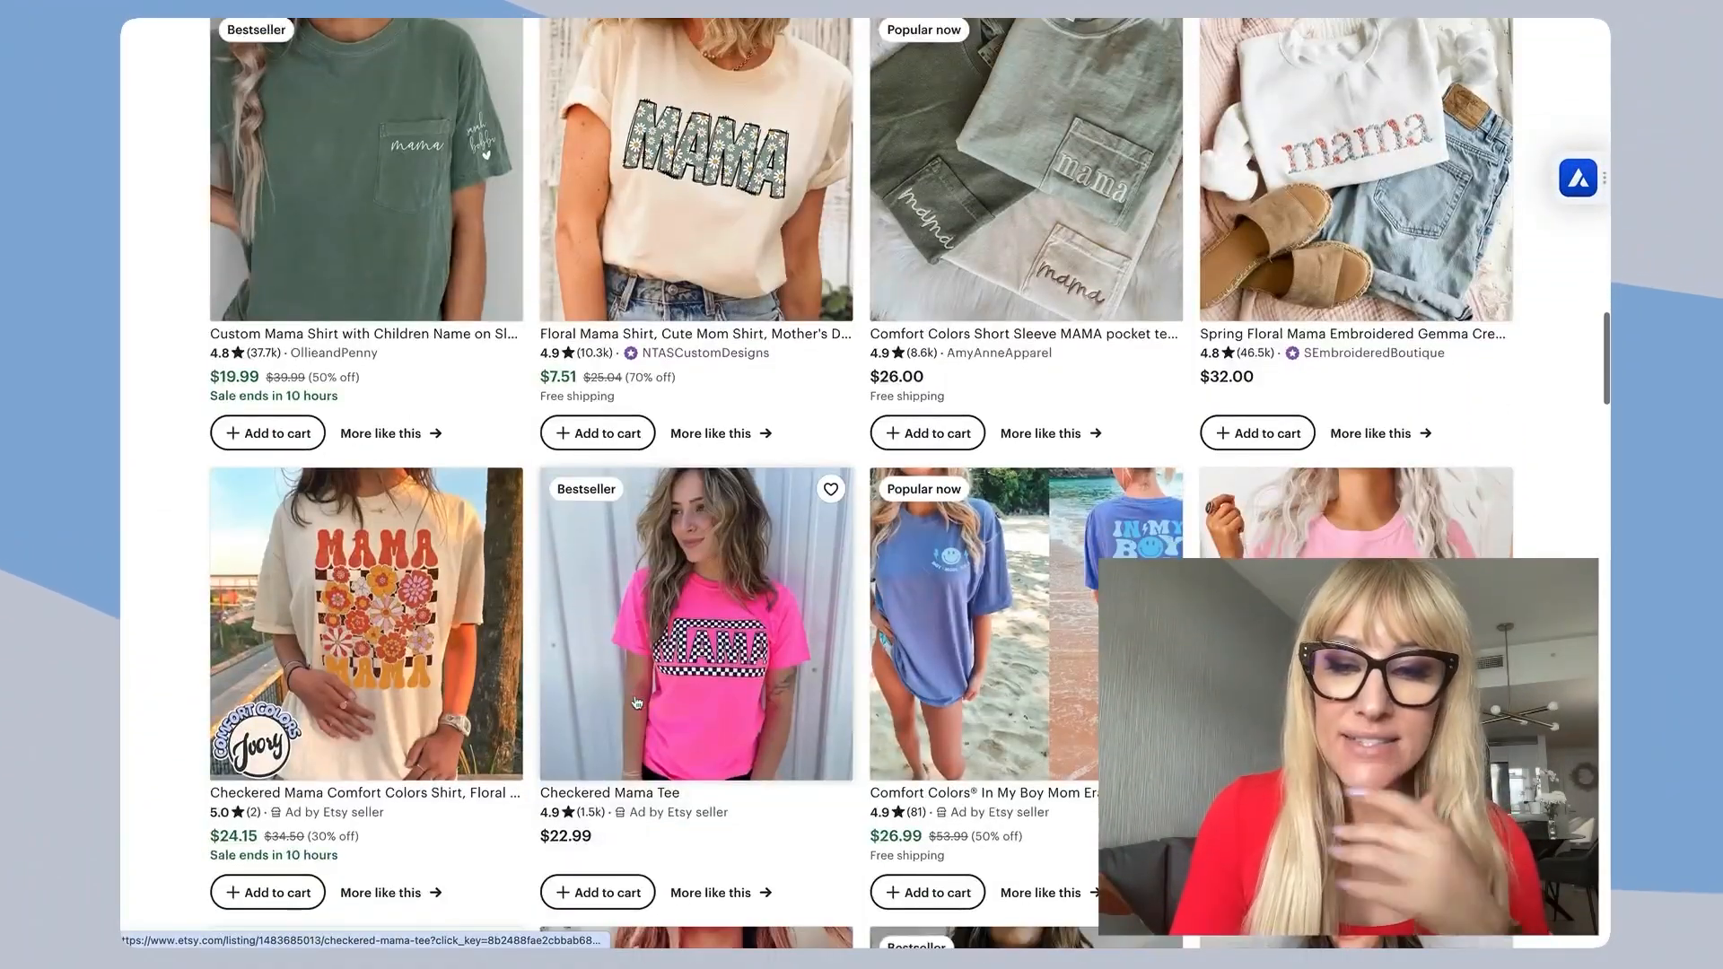
scroll(697, 740, "down", 5)
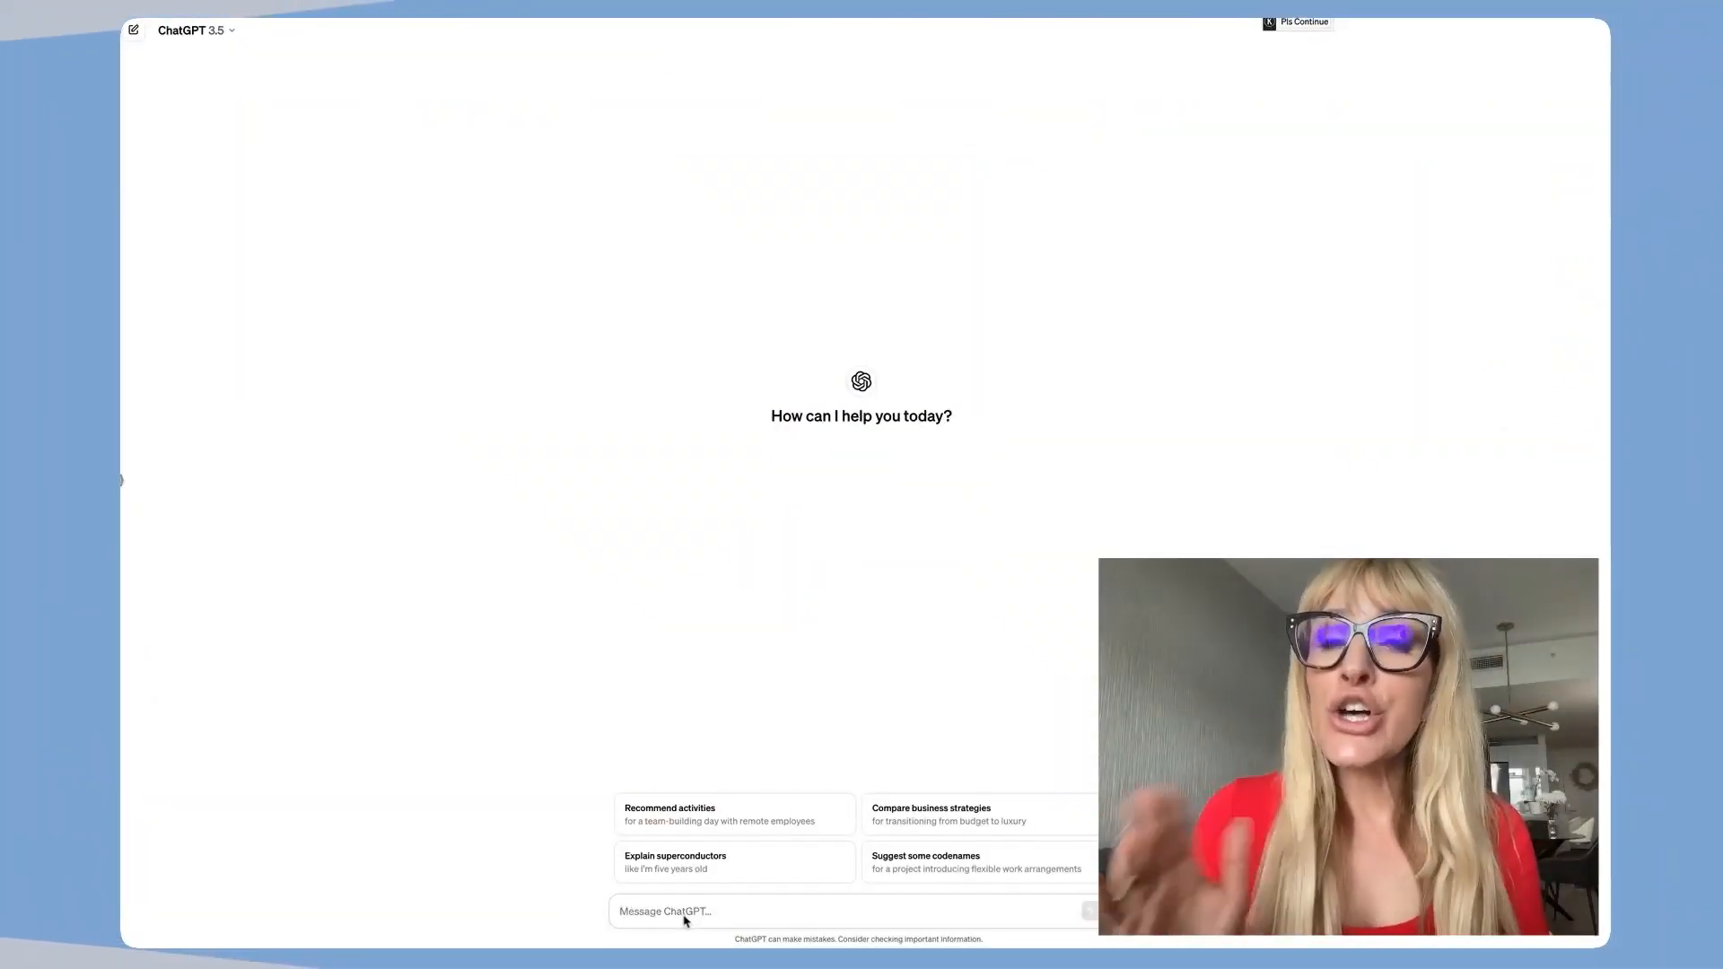
Step: Switch to ChatGPT and request "create a table with all the different translations for the word Mama"
left_click(684, 919)
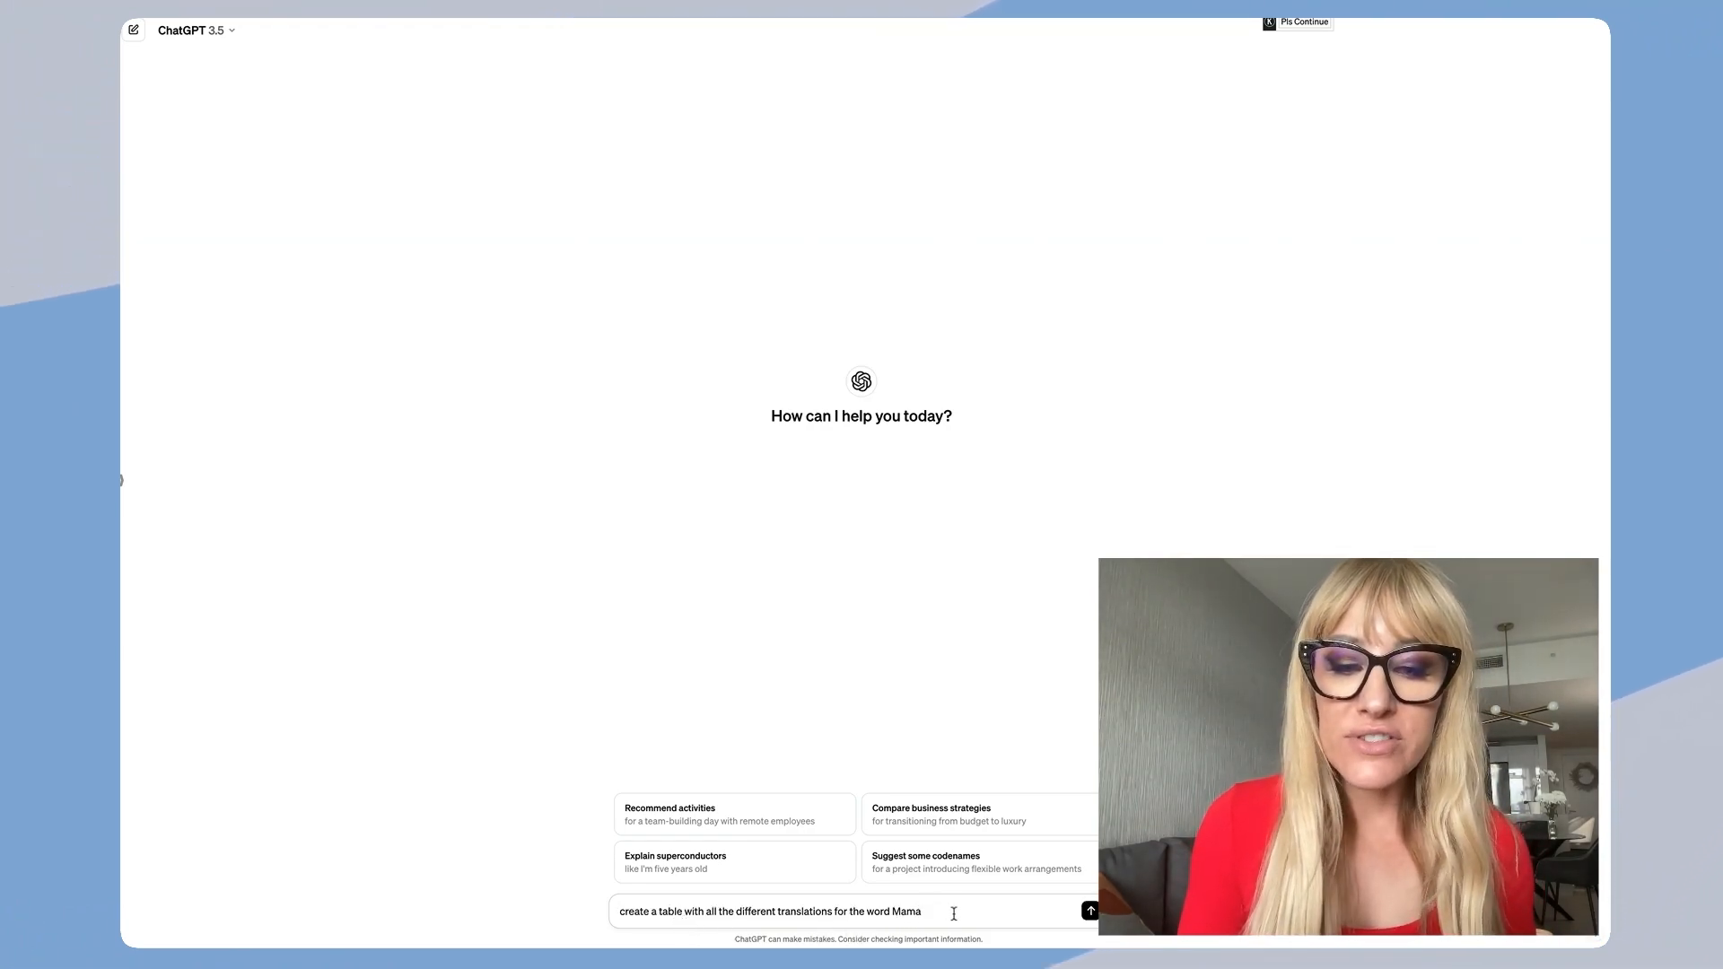
left_click(1089, 912)
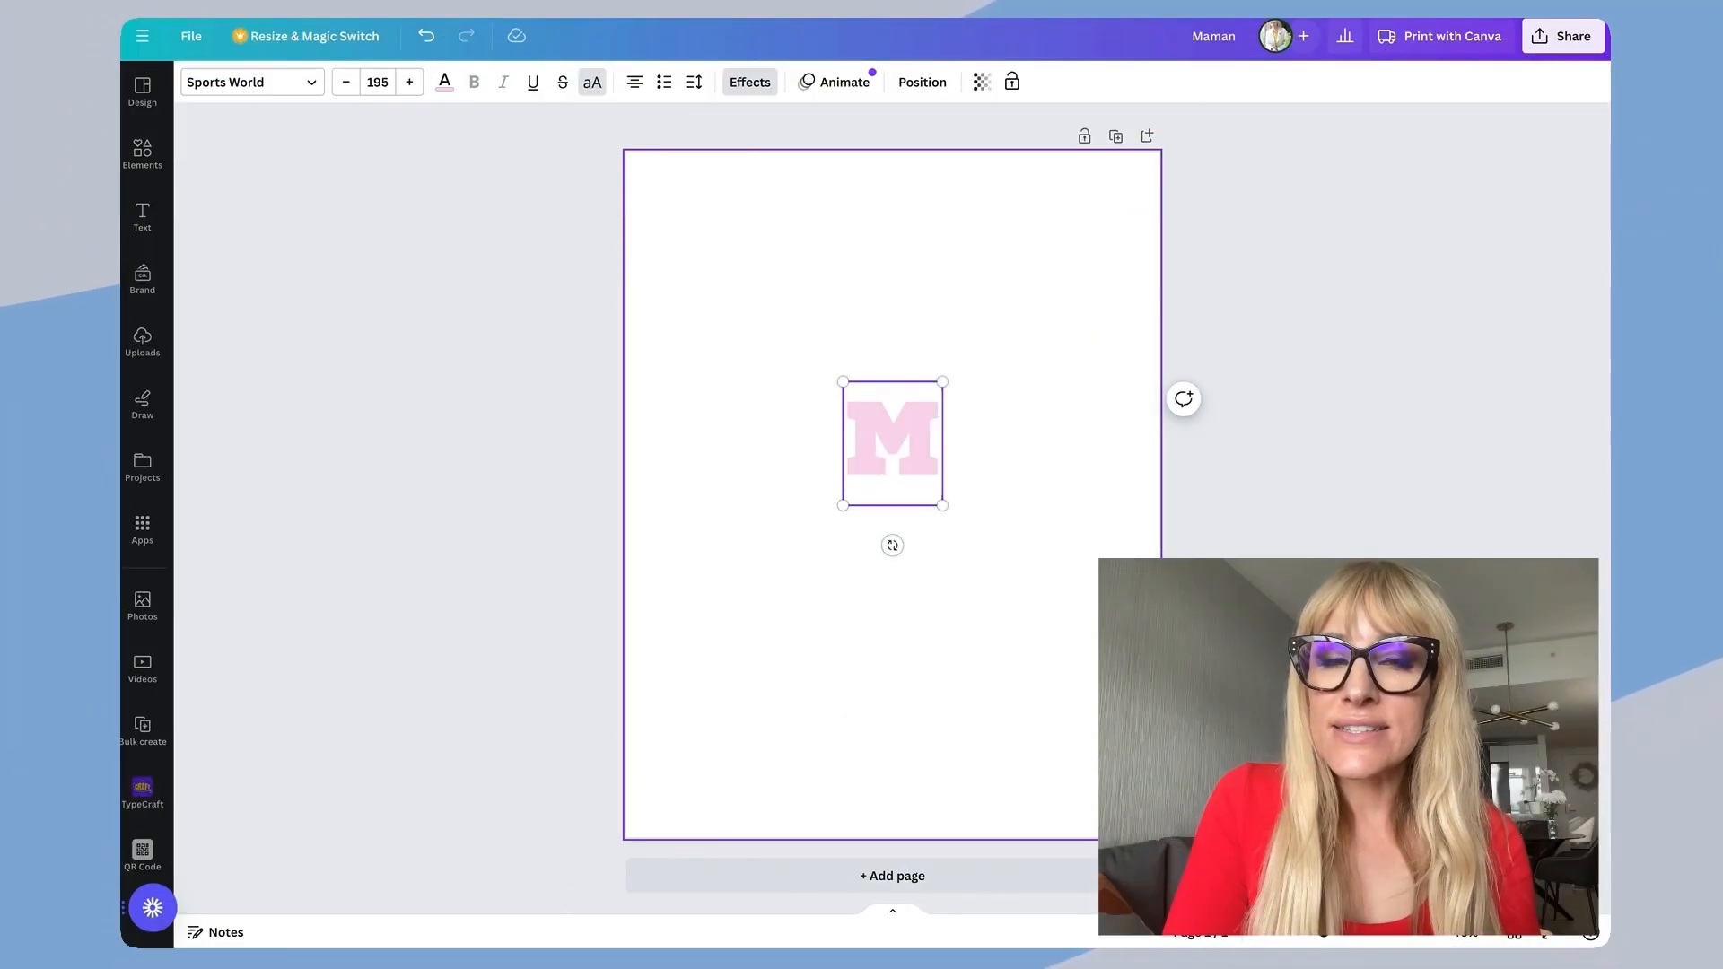
Step: In the Canva T-shirt design, complete the pink curved text so that it reads MAMAN
type("AMAN")
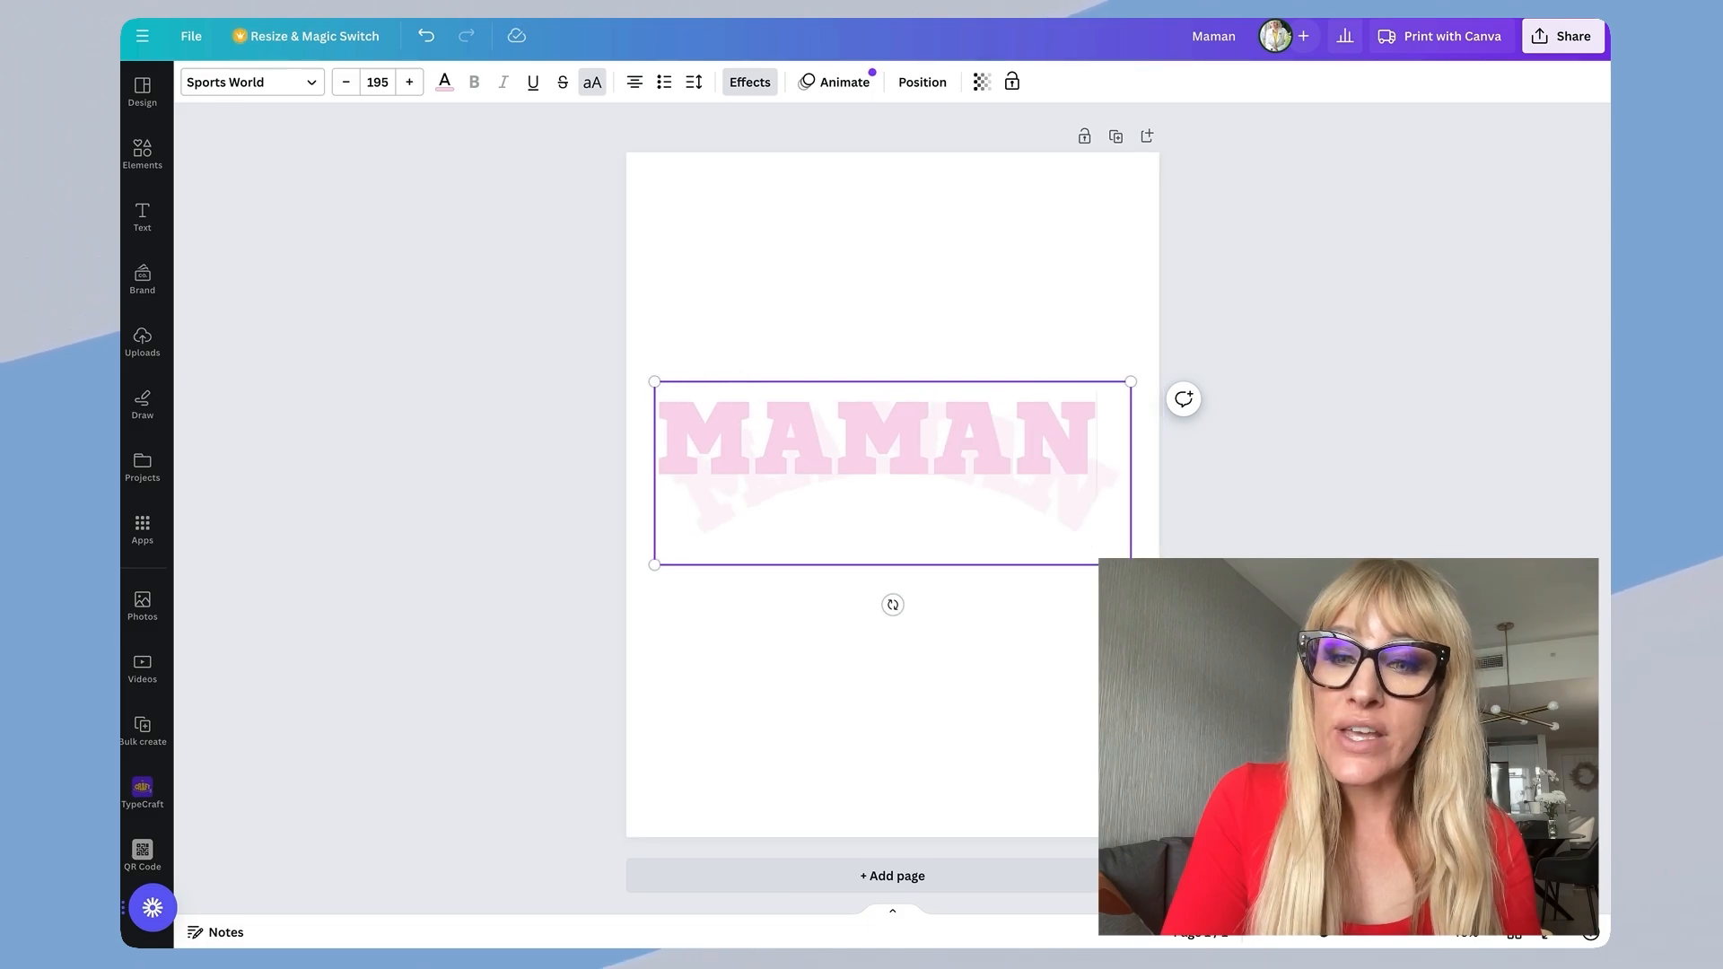
left_click(1097, 527)
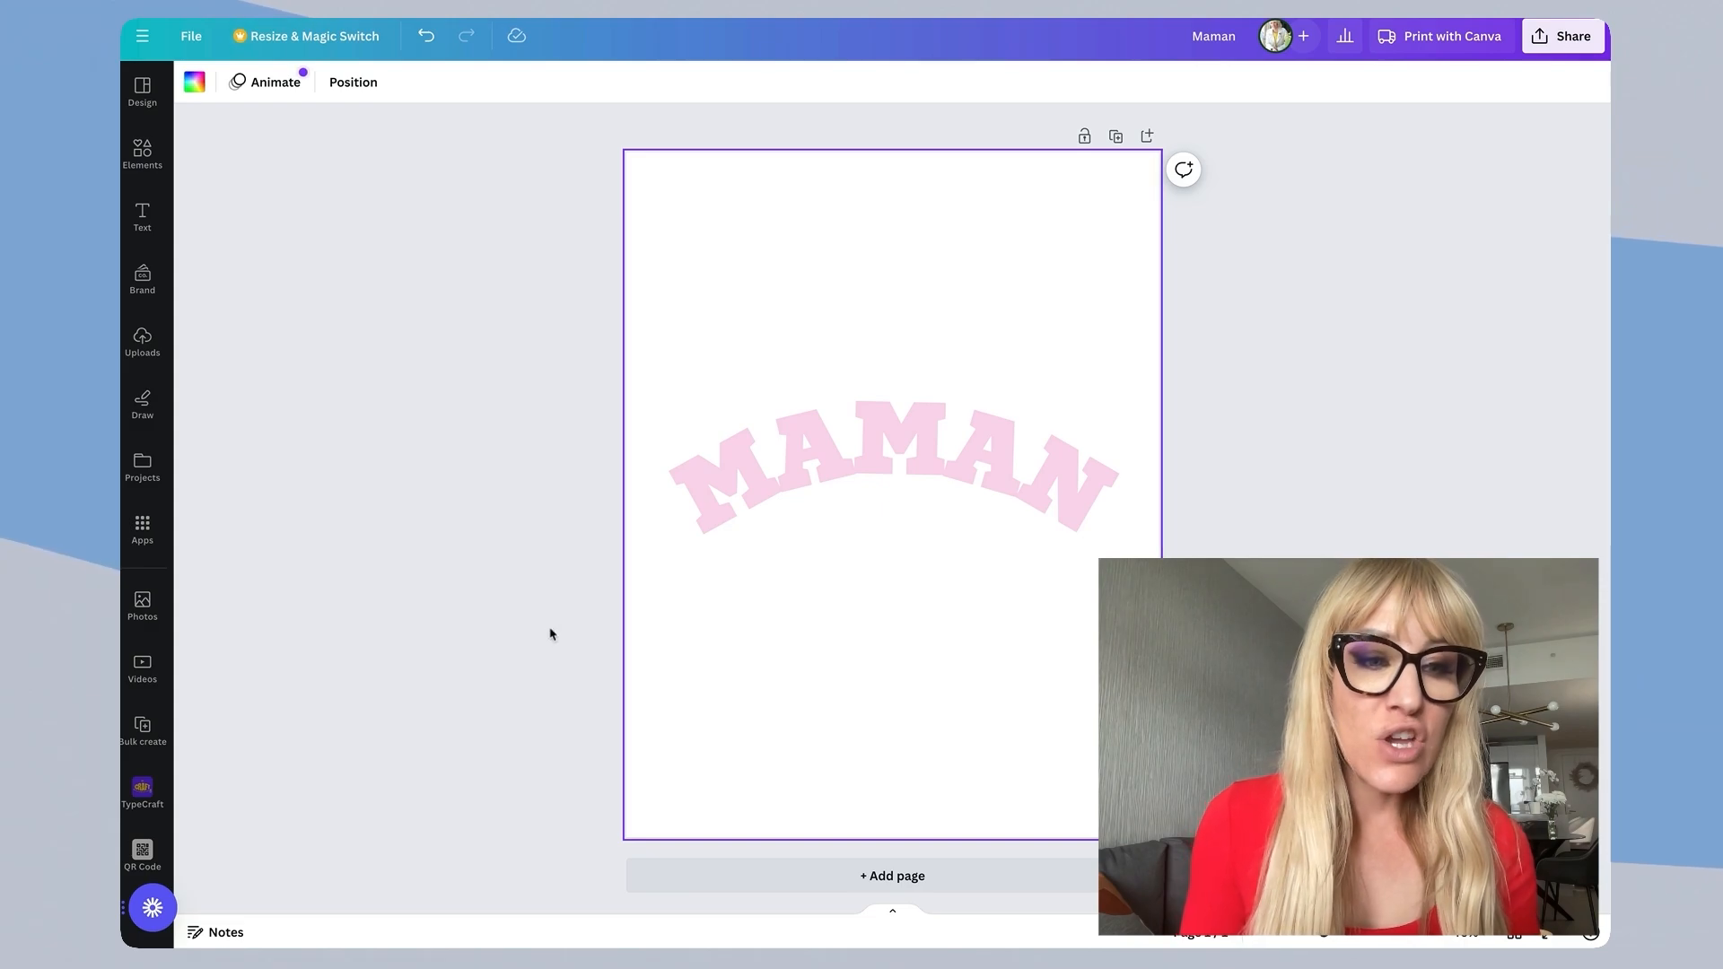
left_click(1096, 512)
left_click(1101, 513)
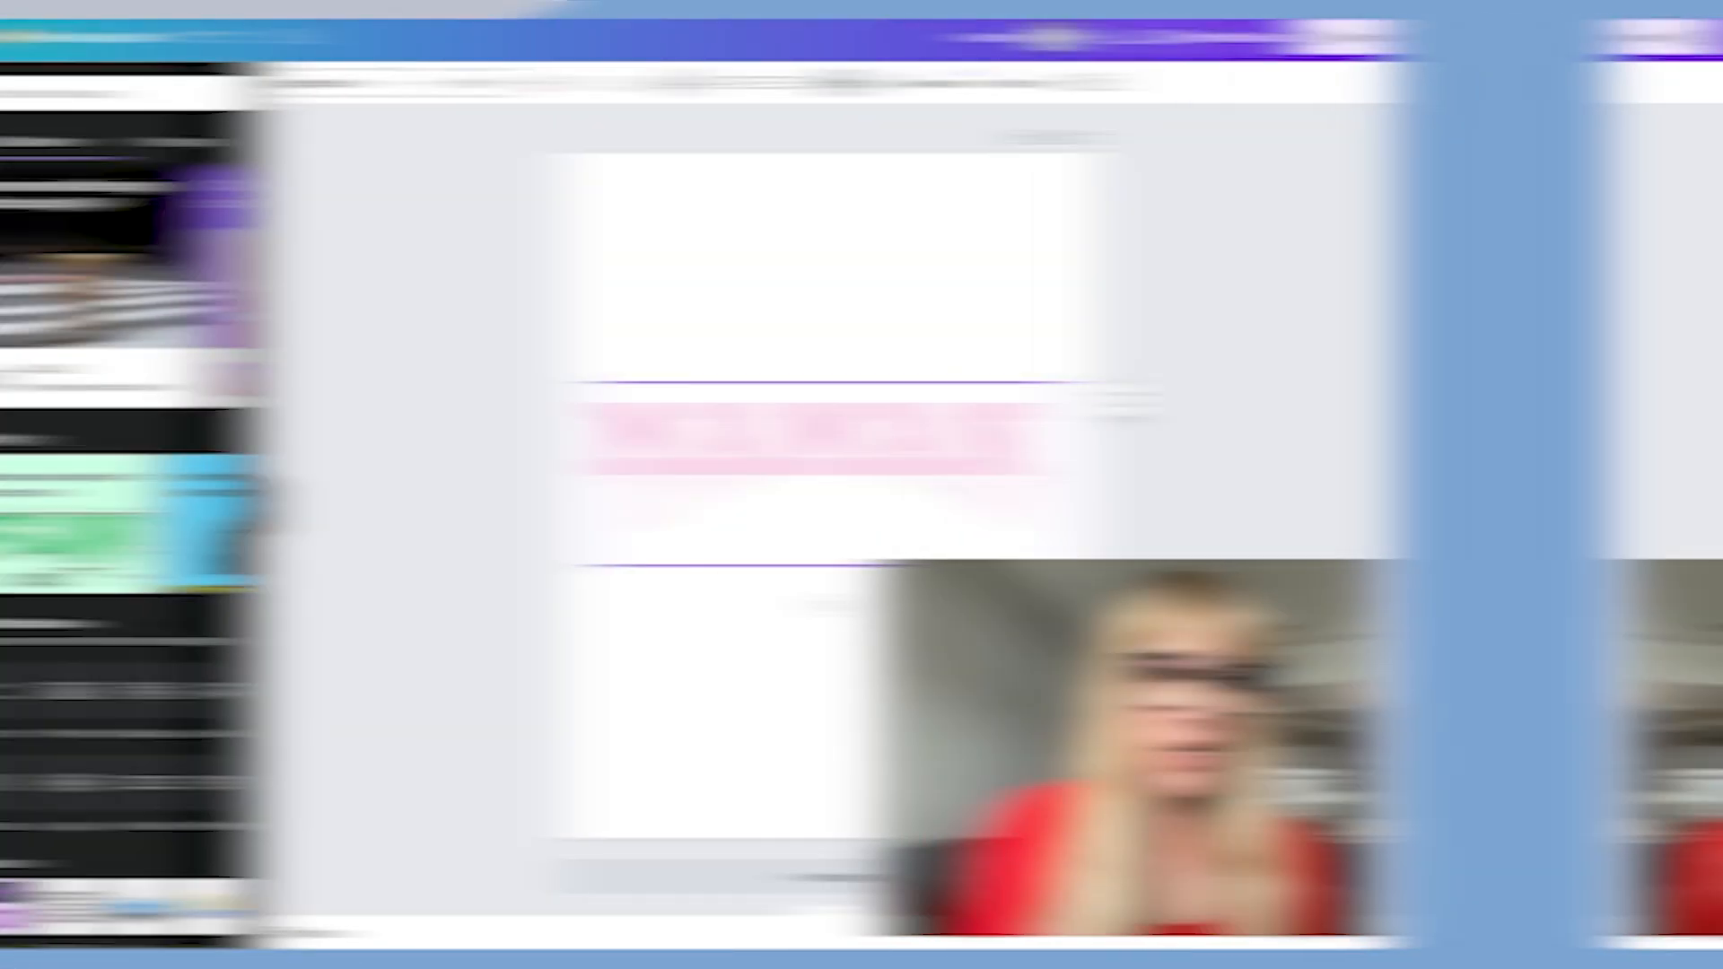
Step: Enter a Bulk create table with country and translation columns: Spanish Mamá, French Maman, Turkish Anne, Swedish Mamma, greek Μαμά, Portuguese Mamãe
left_click(137, 528)
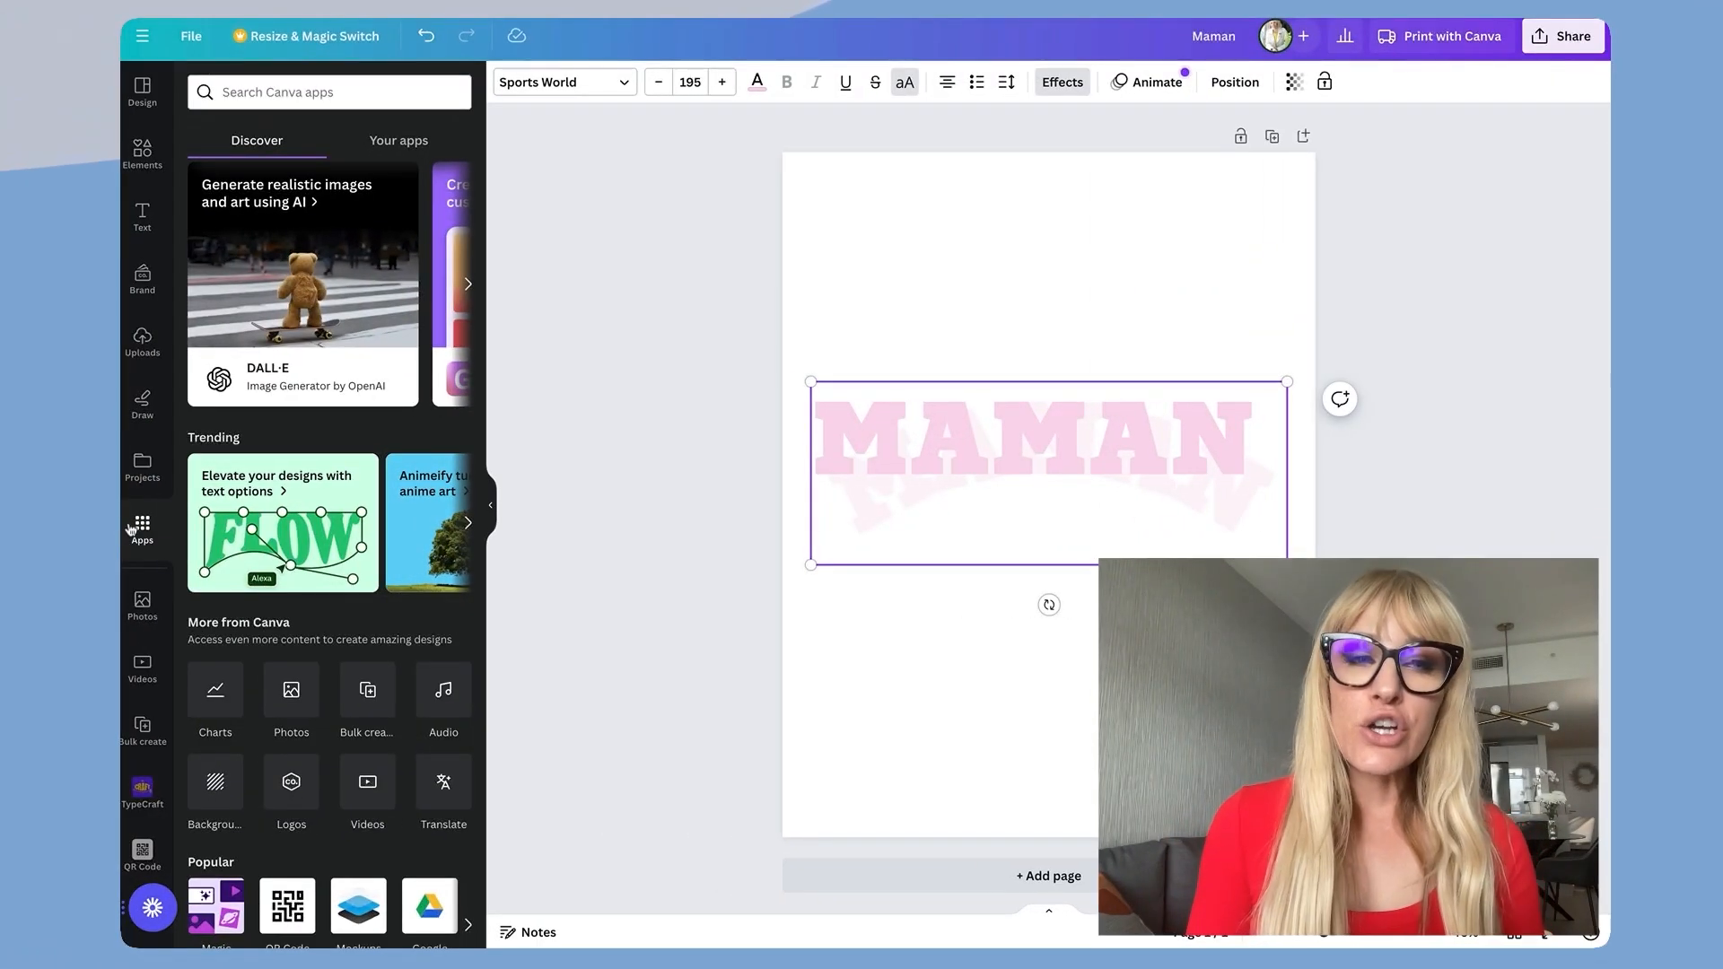
left_click(361, 687)
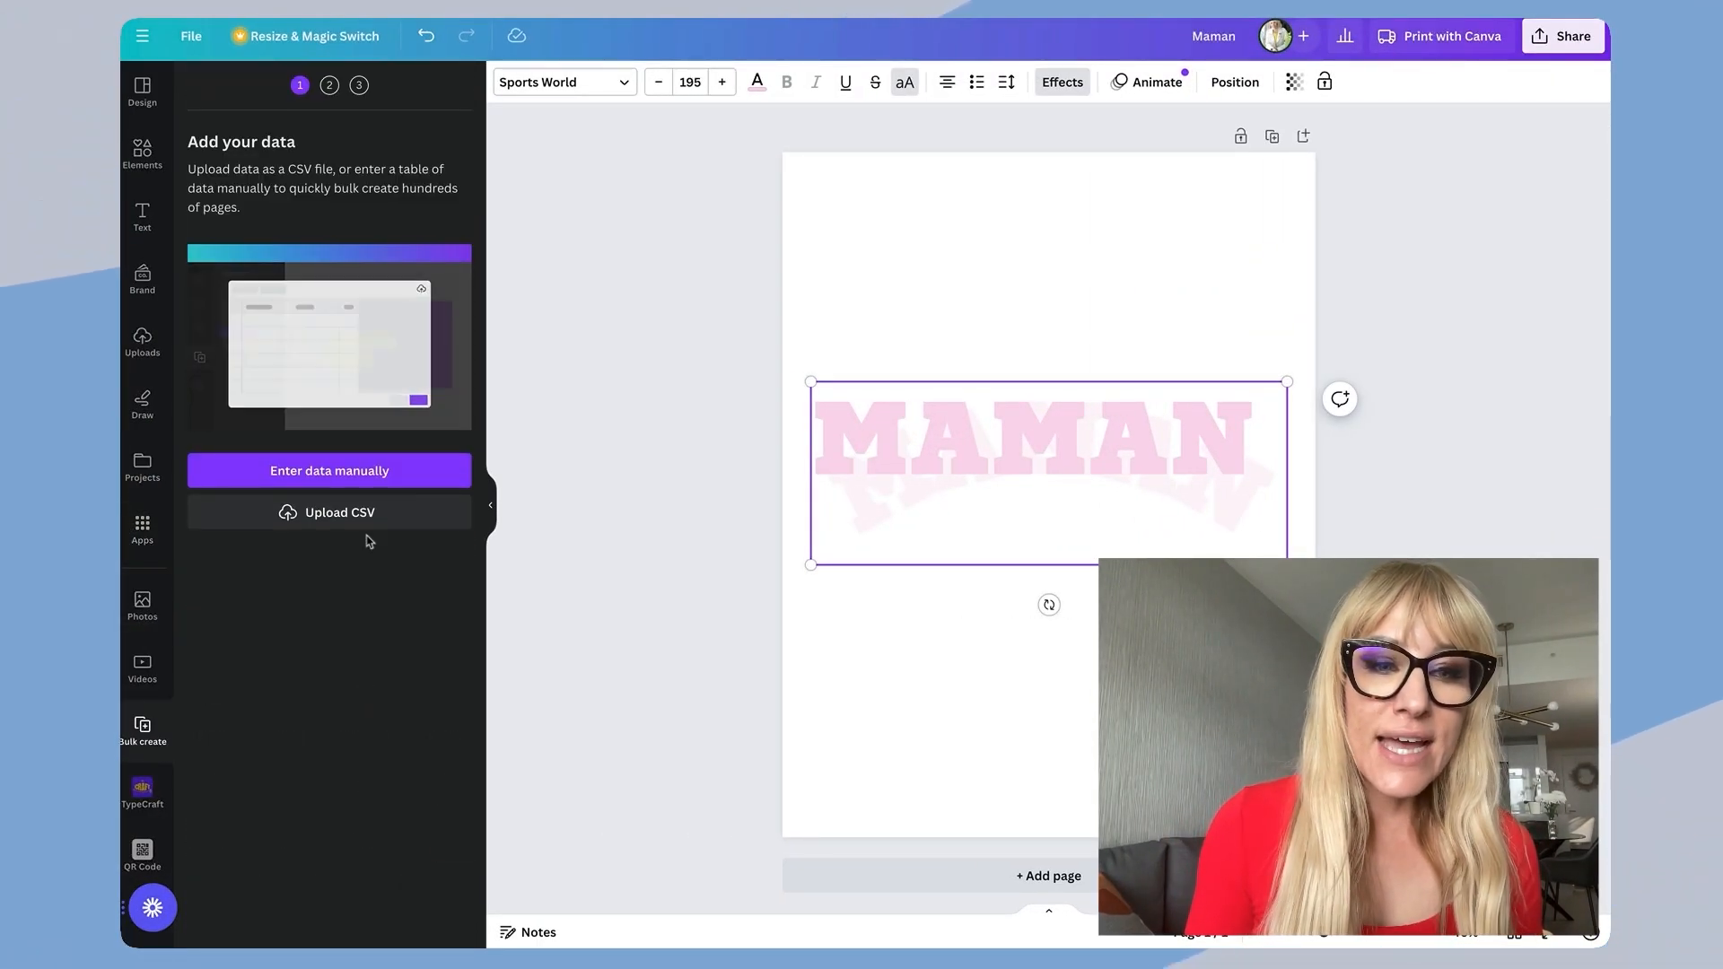
left_click(373, 474)
left_click(409, 289)
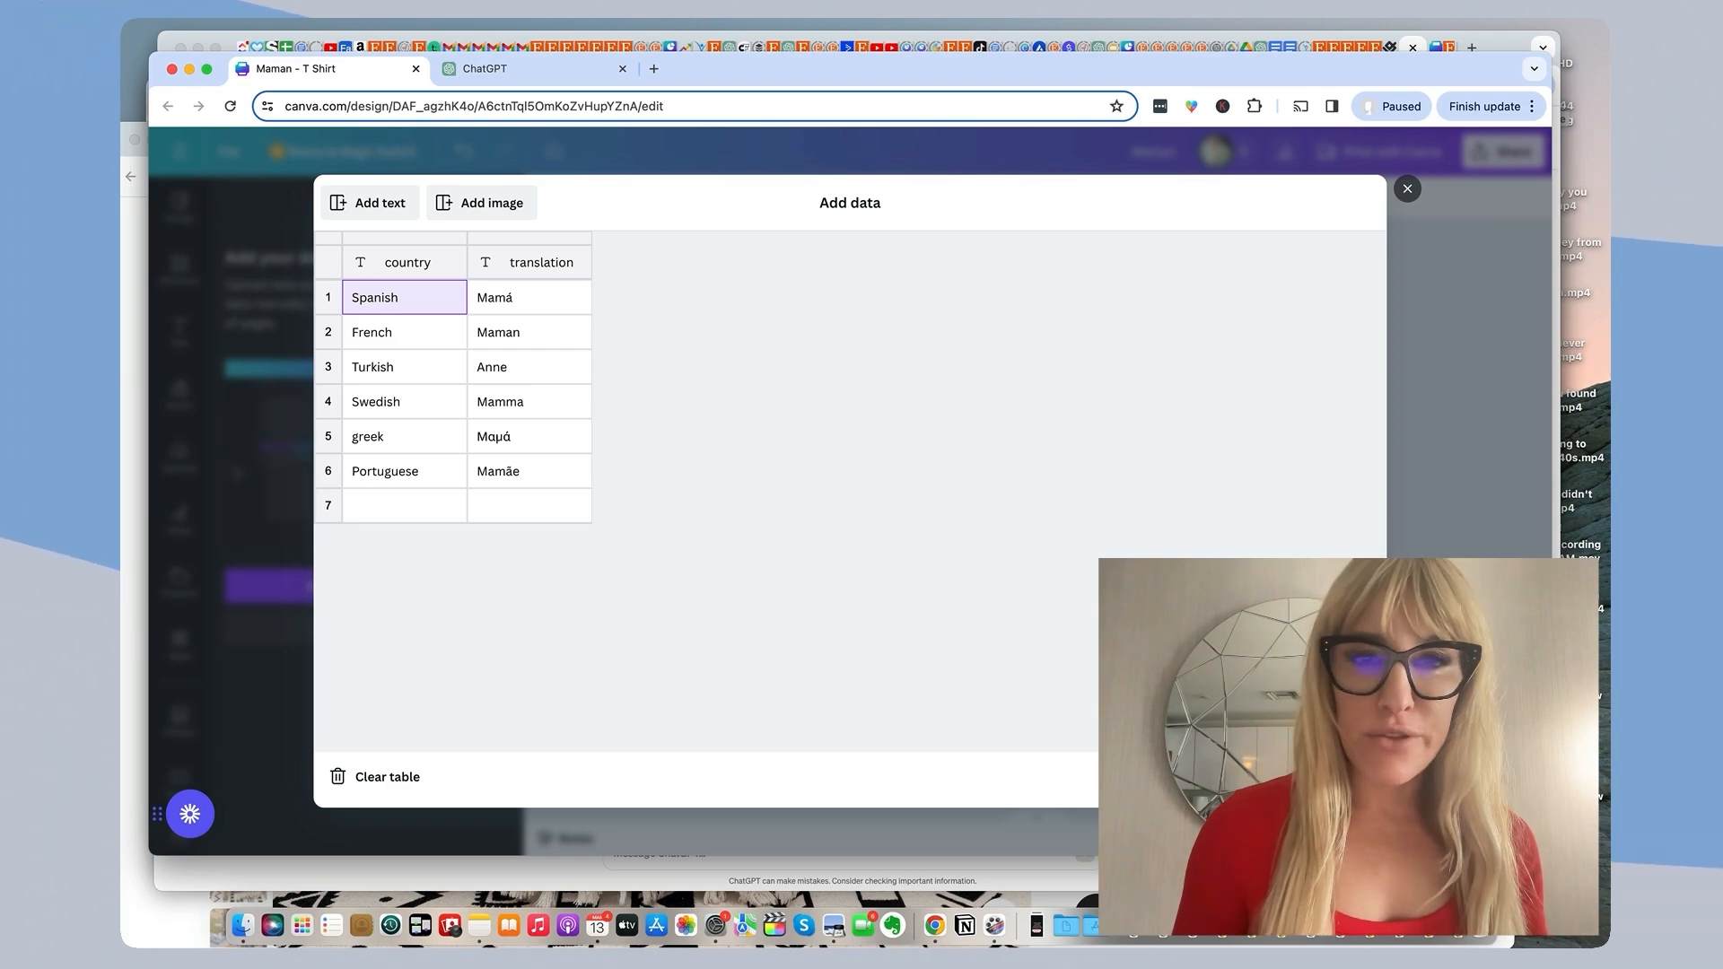
left_click(1349, 777)
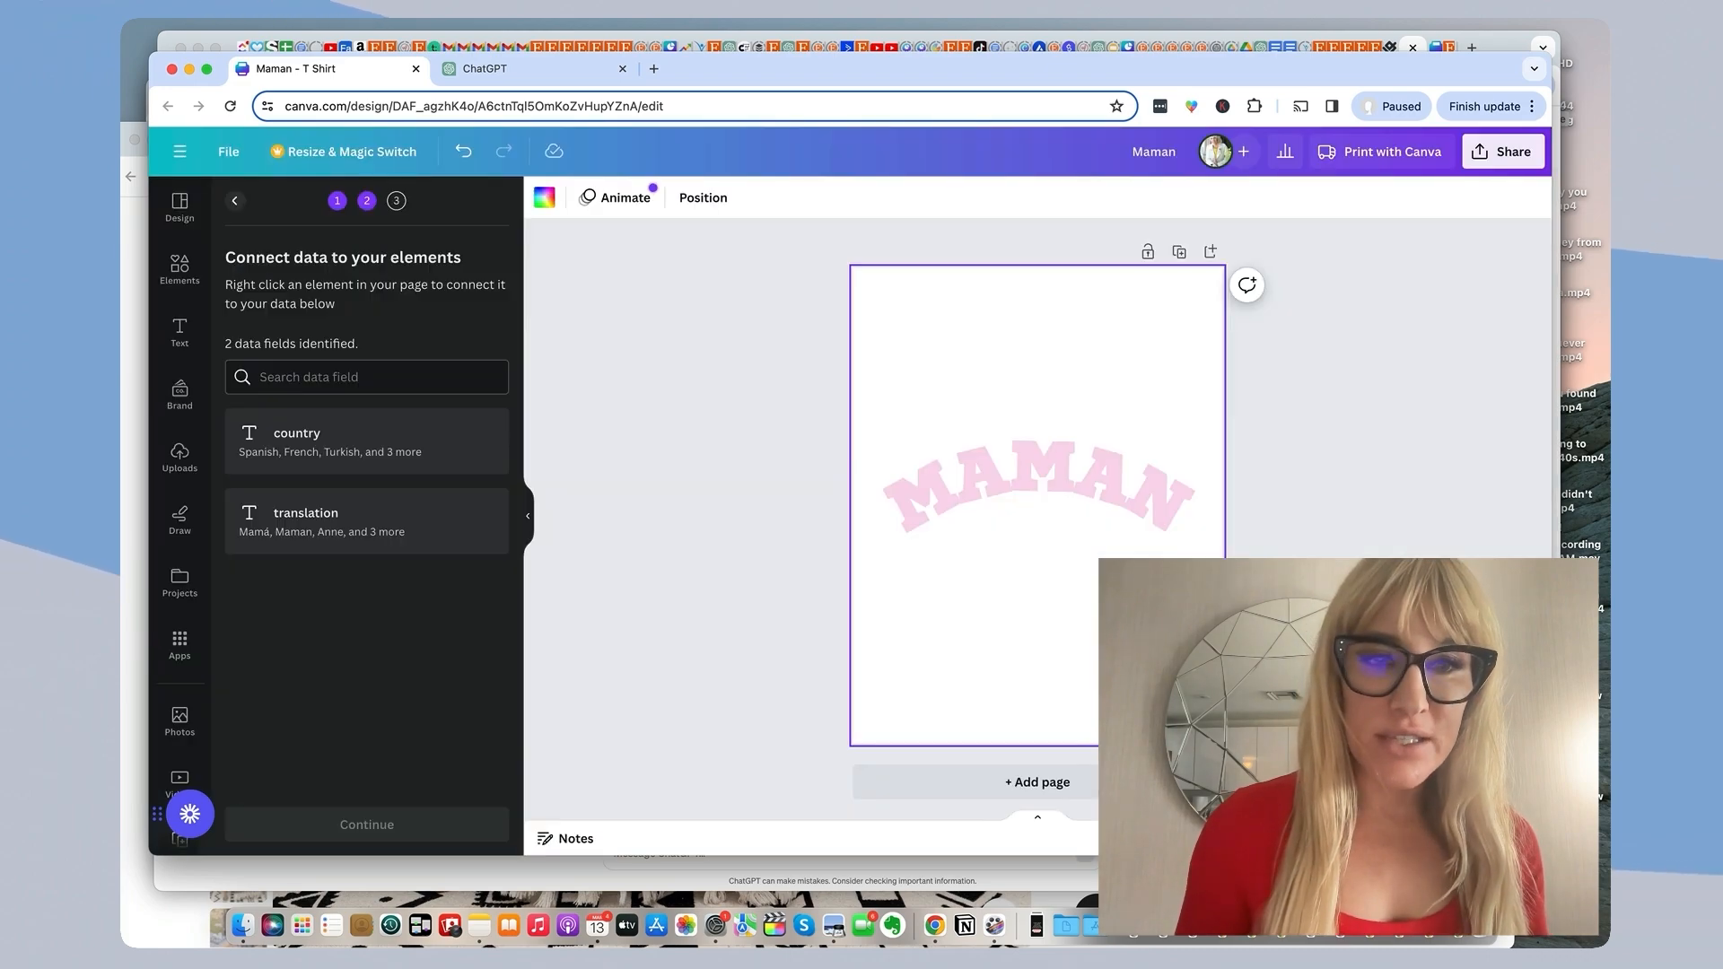
Step: Connect the curved text to the translation data field and generate designs for all six entries
left_click(1088, 471)
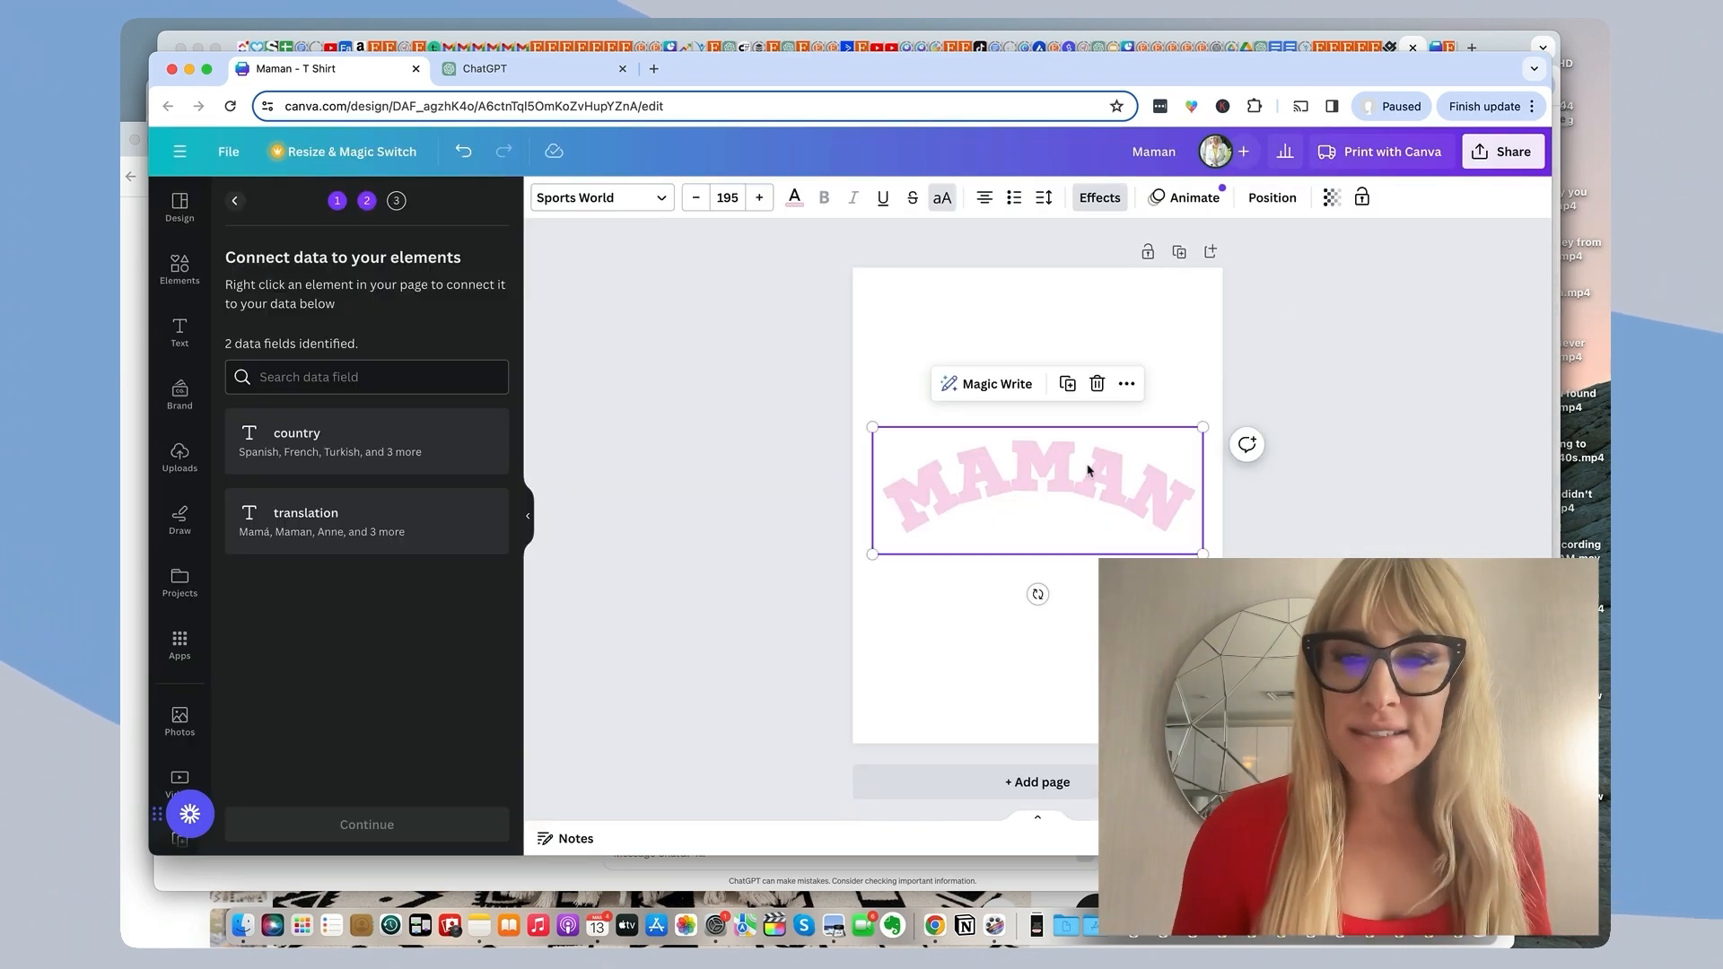
left_click(1129, 386)
left_click(1223, 558)
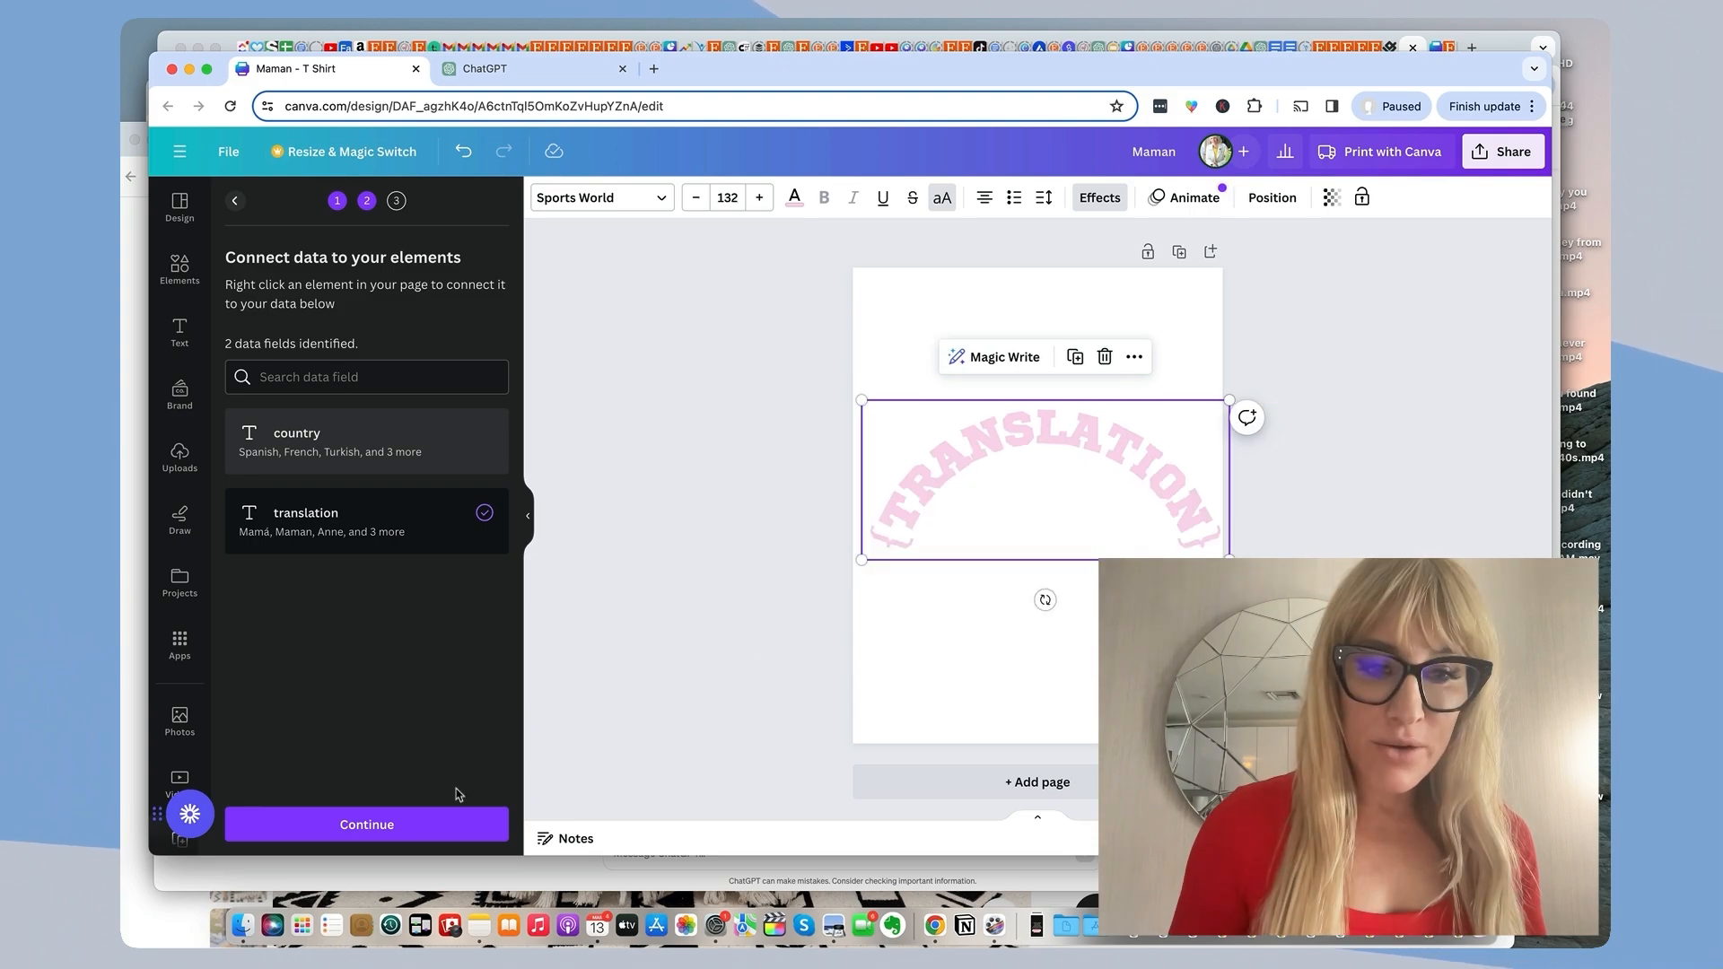
left_click(395, 828)
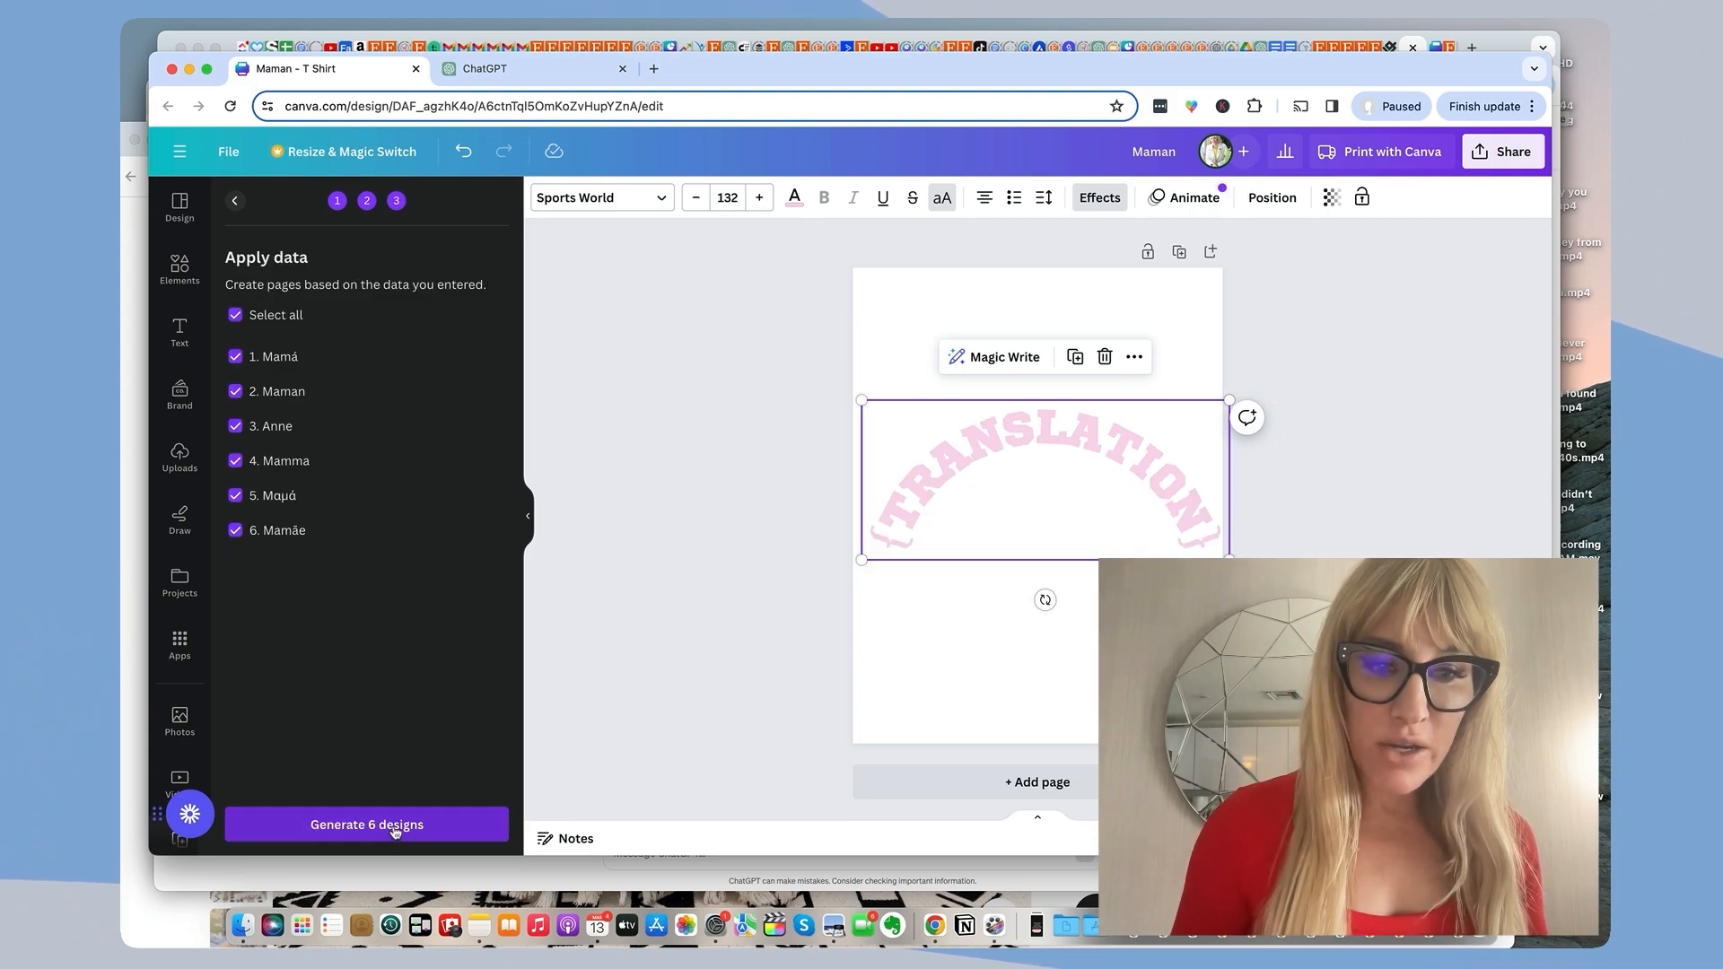
left_click(395, 827)
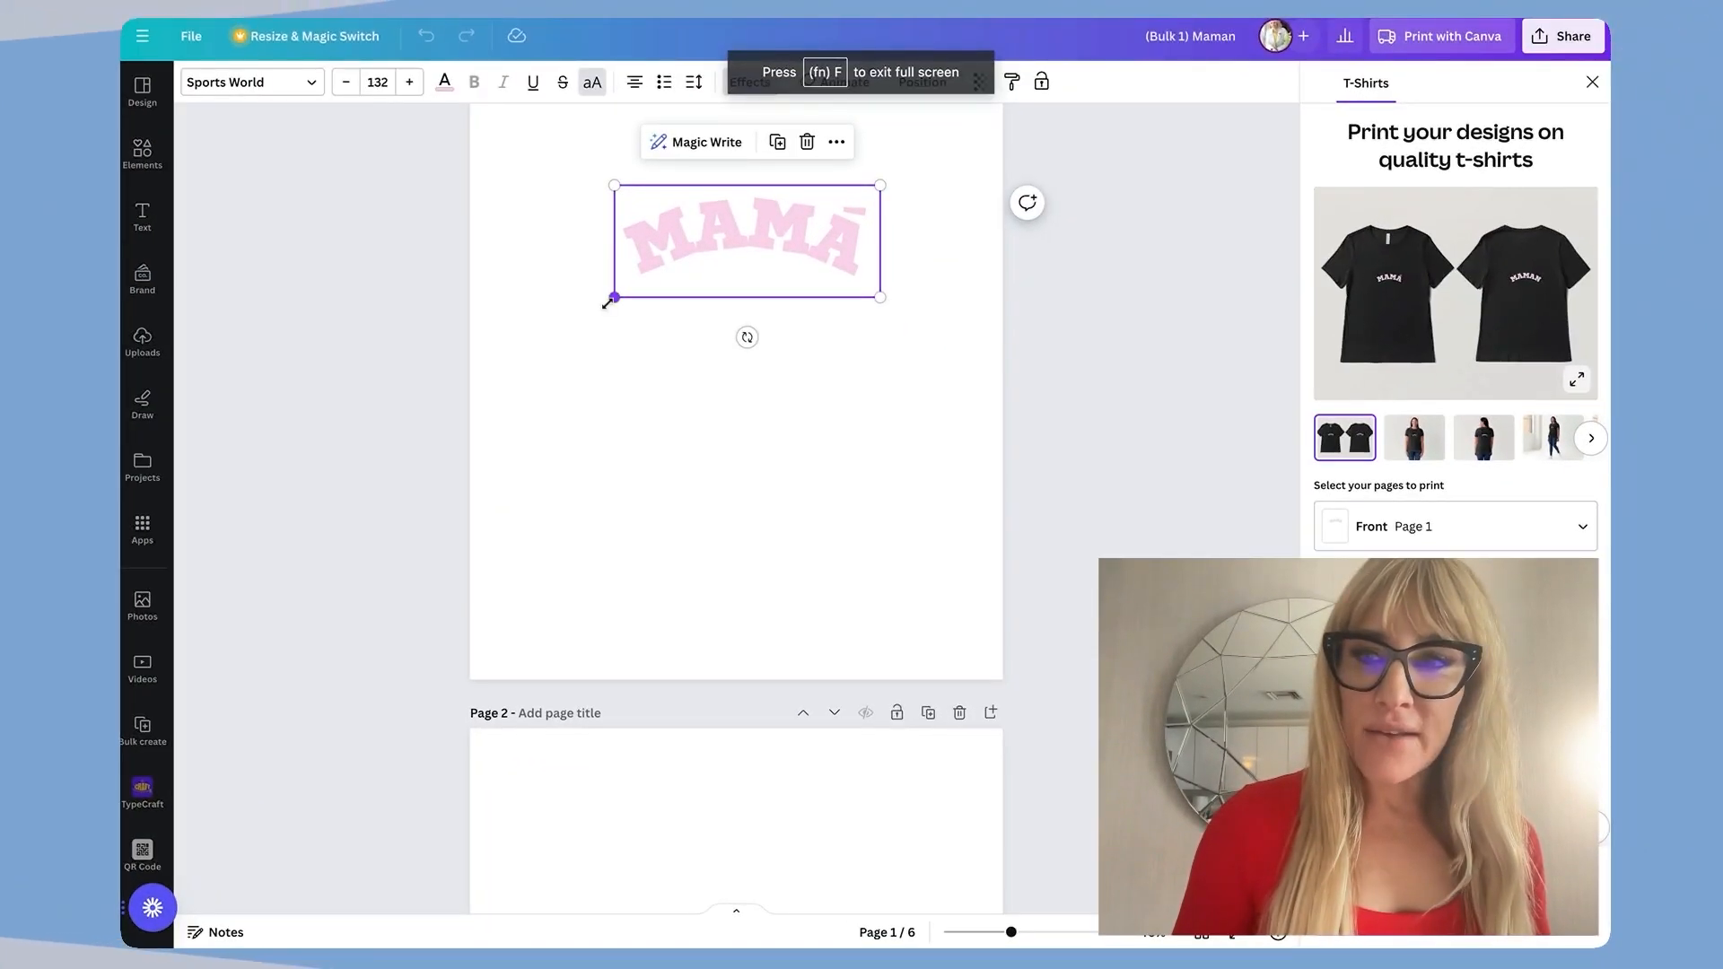
Step: Enlarge the curved MAMÁ text on page 1 and reposition it to fill most of the page width
left_click_drag(607, 296, 500, 346)
left_click_drag(878, 198, 988, 175)
left_click_drag(838, 238, 775, 239)
left_click_drag(927, 323, 965, 346)
Step: Enlarge the curved MAMAN text on page 2 to font size 187 across most of the page width
scroll(1053, 418, "down", 6)
left_click(800, 425)
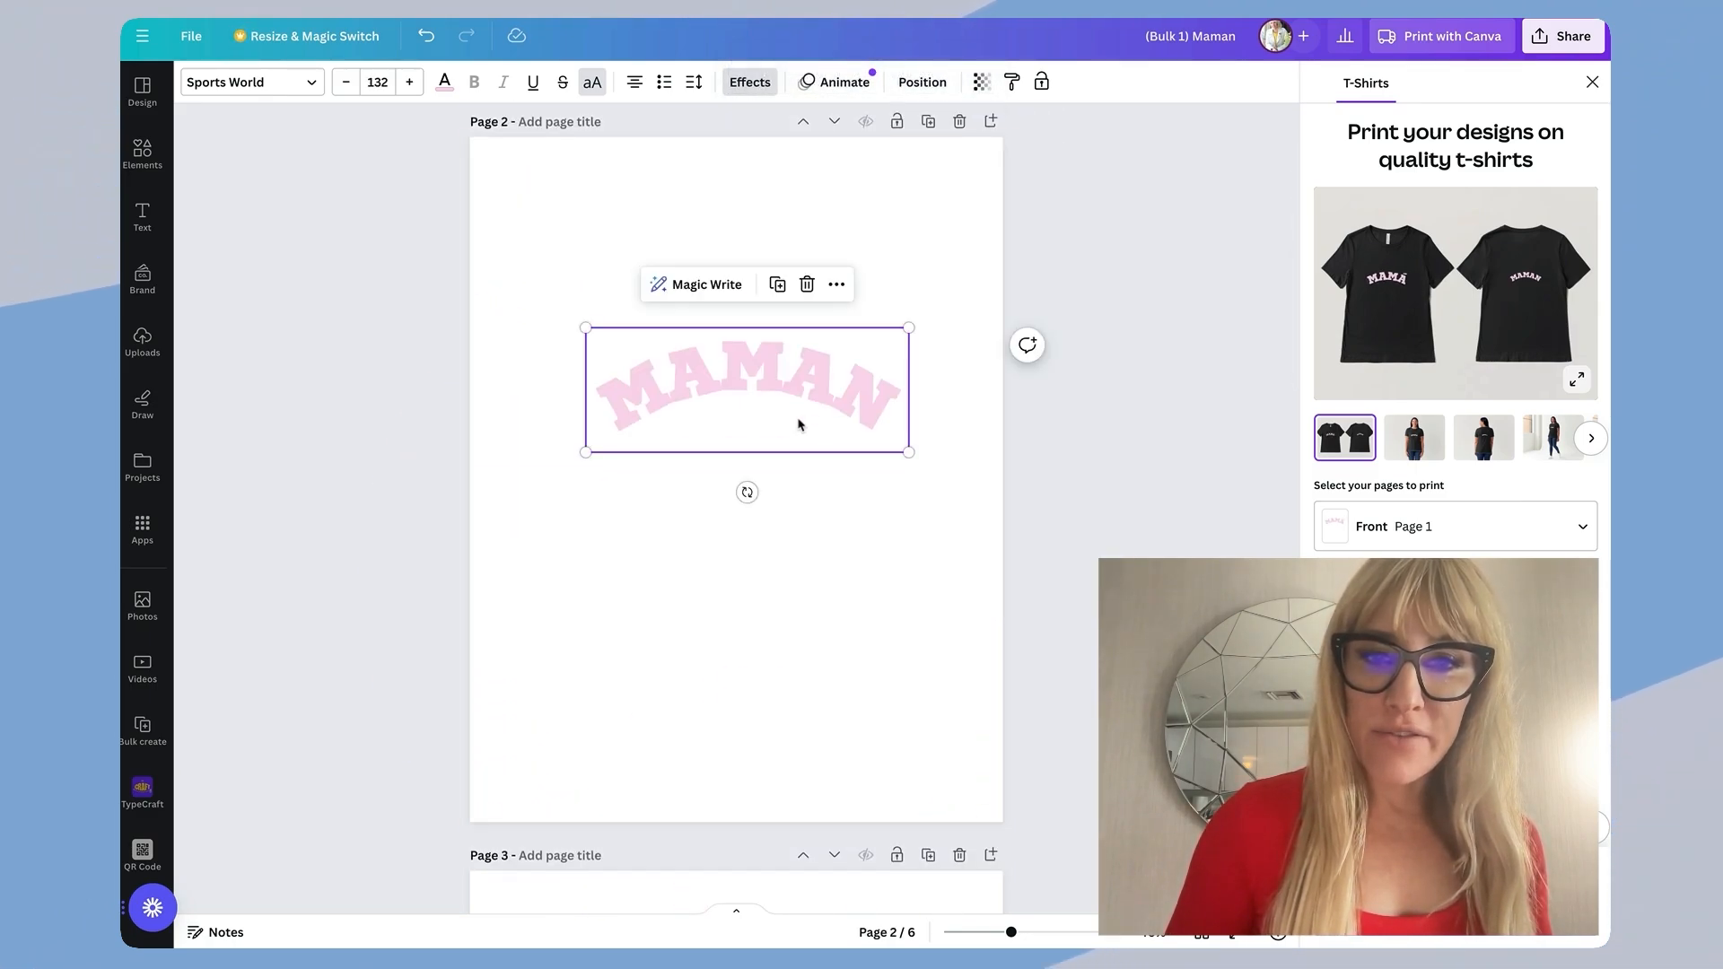
left_click_drag(583, 453, 488, 539)
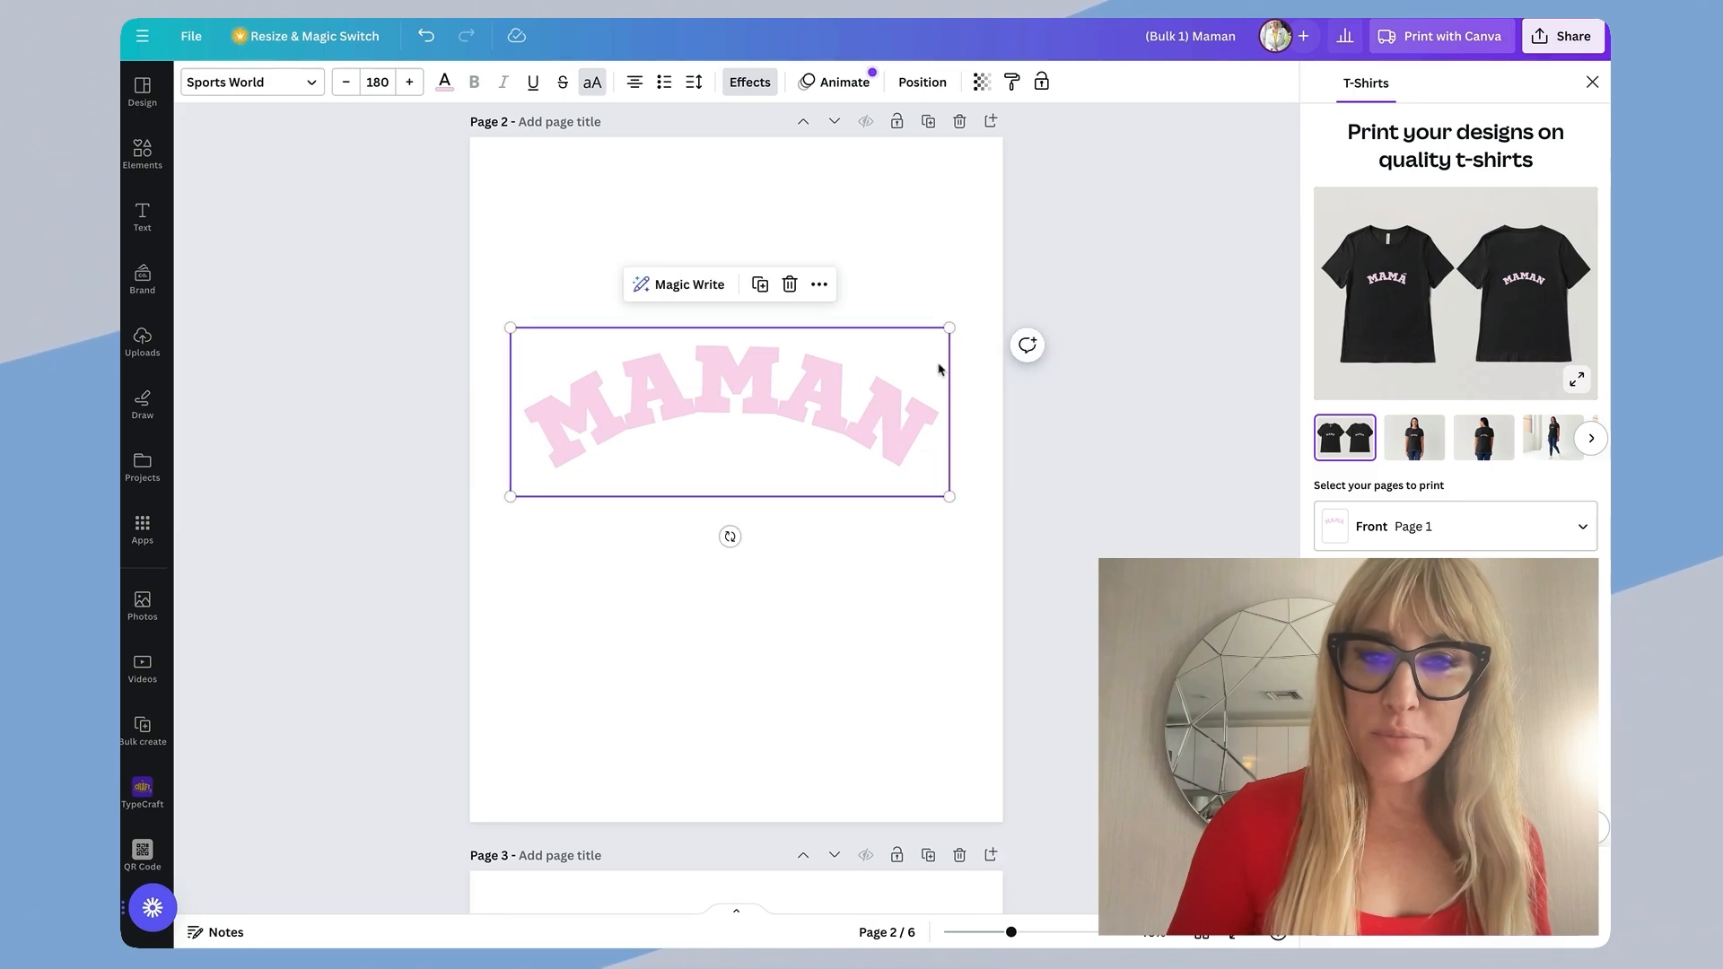
mouse_move(949, 327)
left_mouse_down()
mouse_move(958, 308)
mouse_move(967, 319)
left_mouse_up()
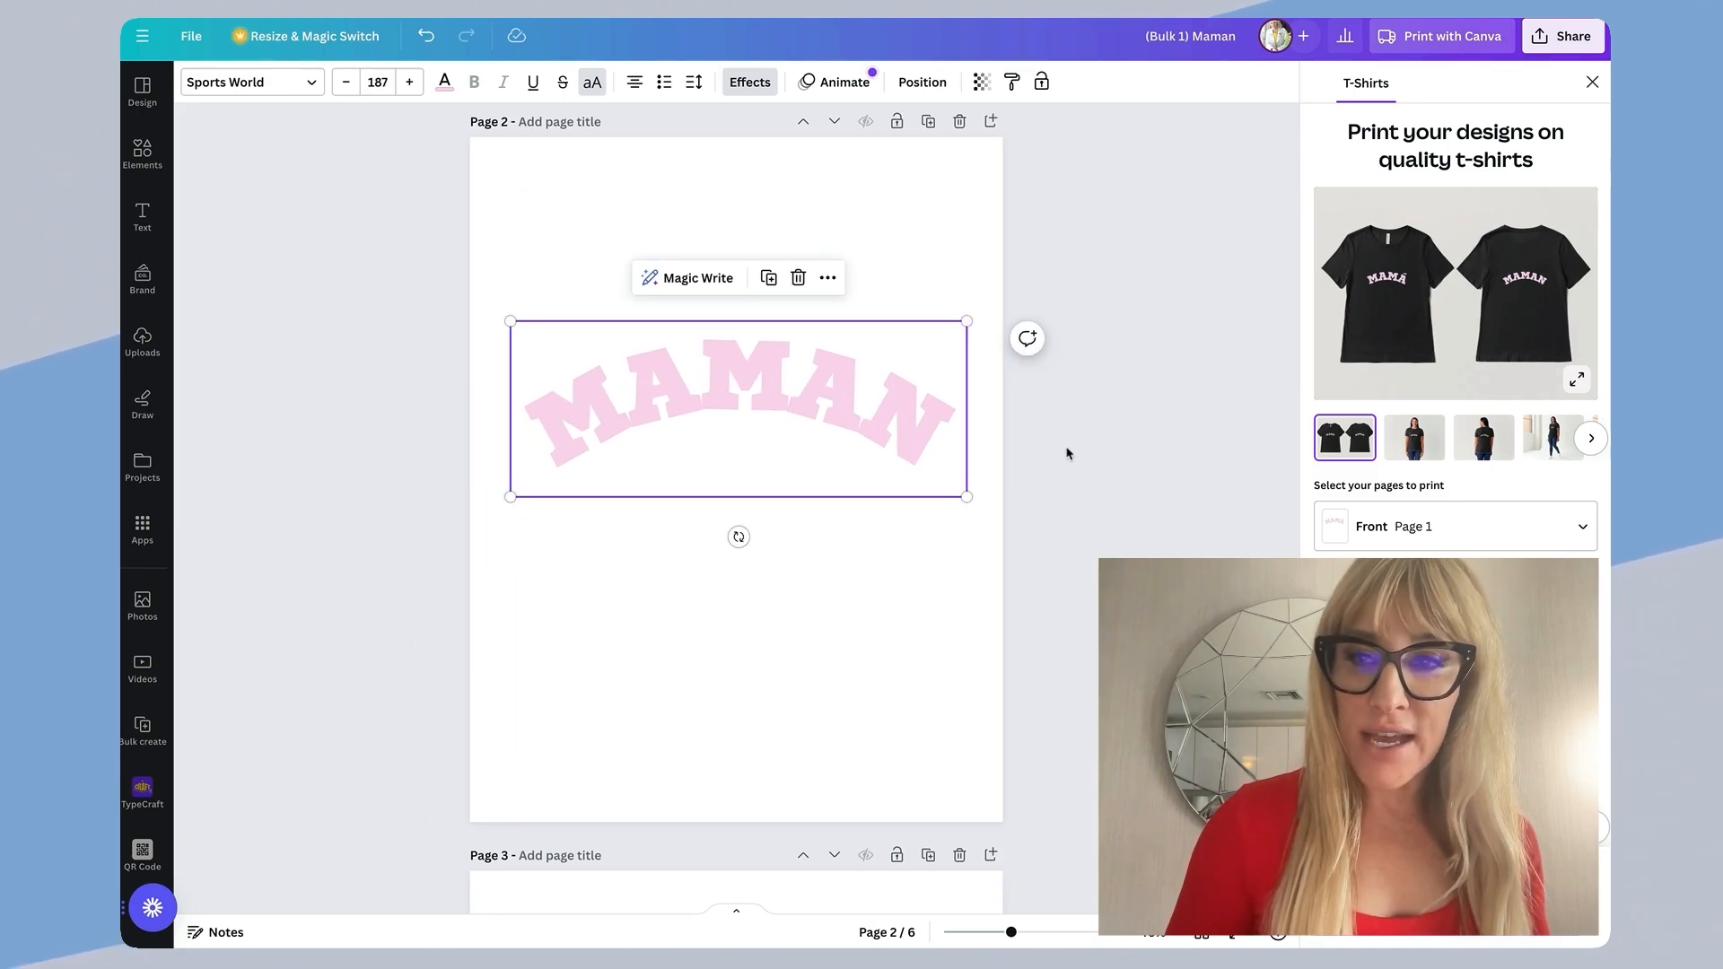
Step: Enlarge the curved ANNE text on page 3 to font size 252 across most of the page width
scroll(1066, 453, "down", 5)
left_click(716, 739)
left_click_drag(625, 762, 517, 810)
left_click_drag(860, 652, 966, 605)
left_click(865, 661)
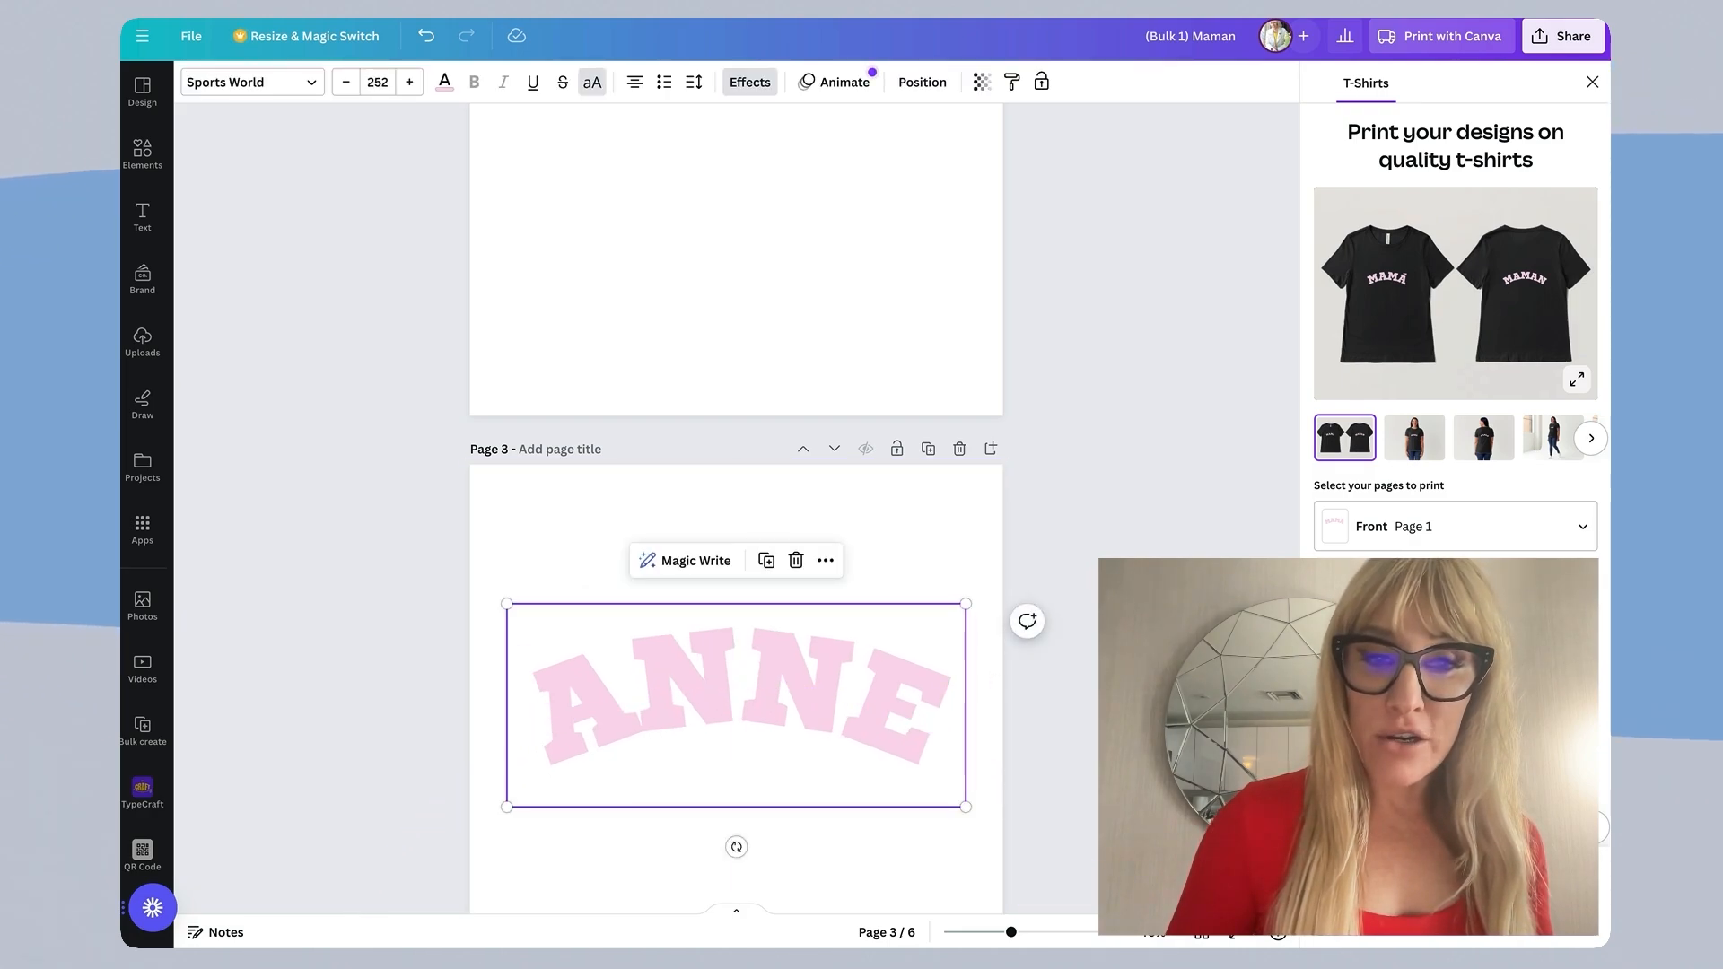
left_click(1052, 666)
Step: Enlarge the curved MAMMA text on page 4 and return to the MAMÁ text on page 1
scroll(1052, 666, "down", 9)
left_click(943, 630)
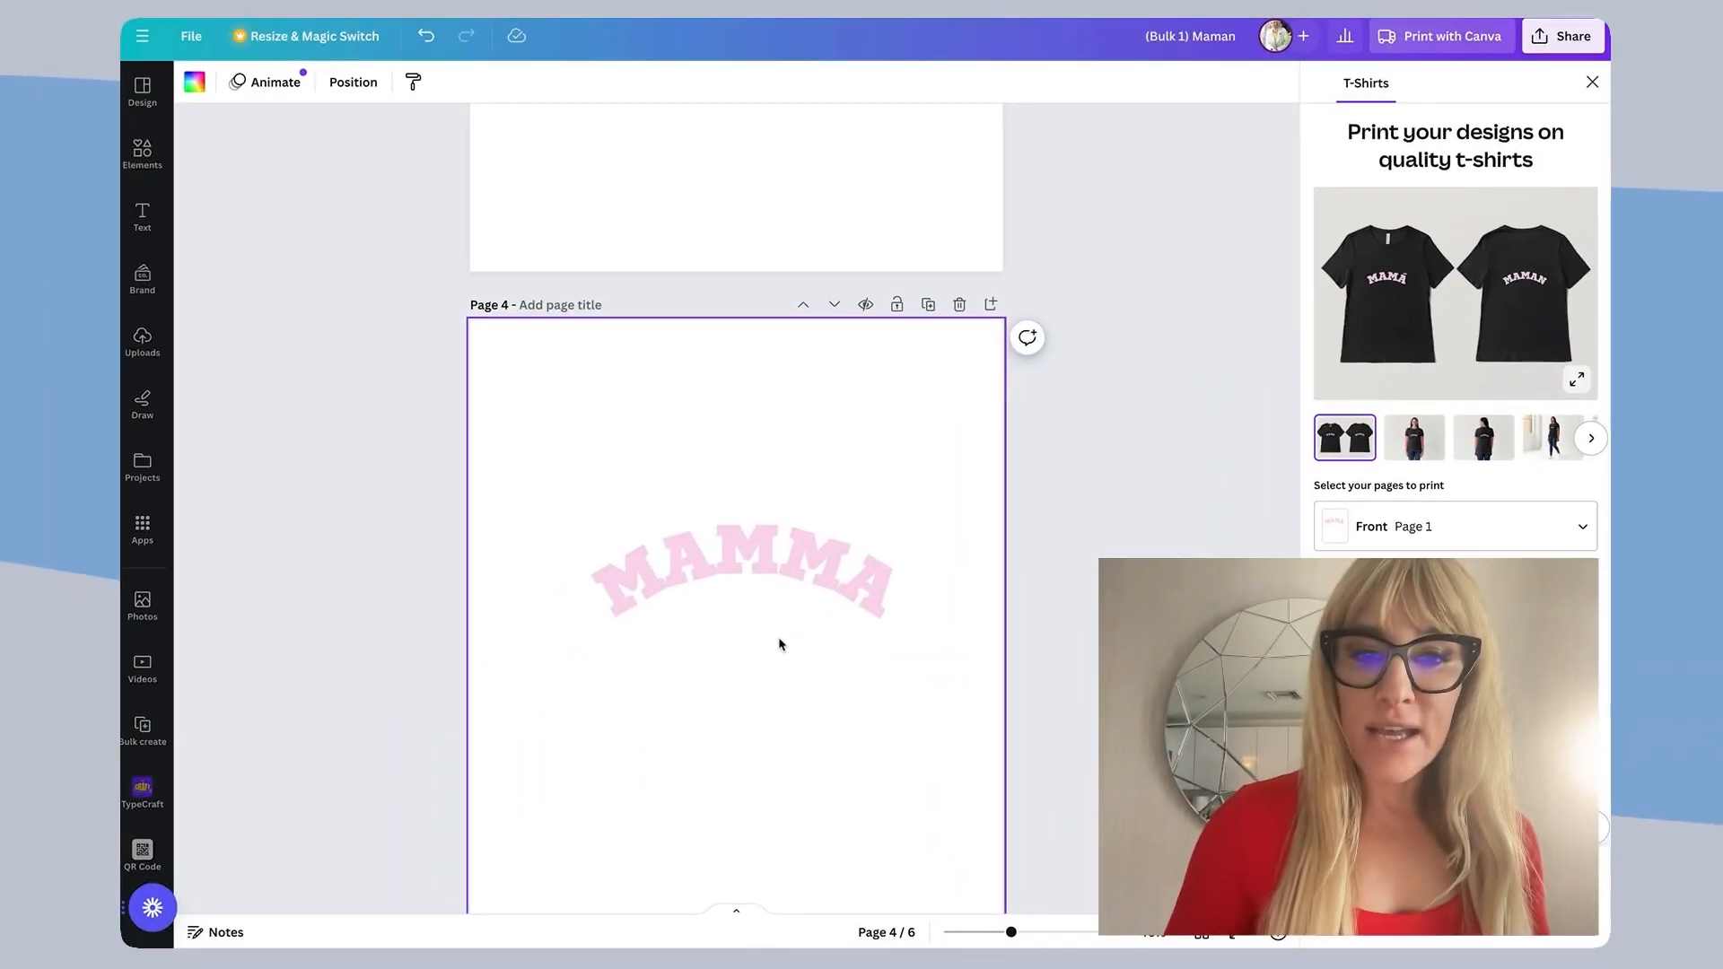
left_click(655, 620)
left_click_drag(577, 634, 489, 727)
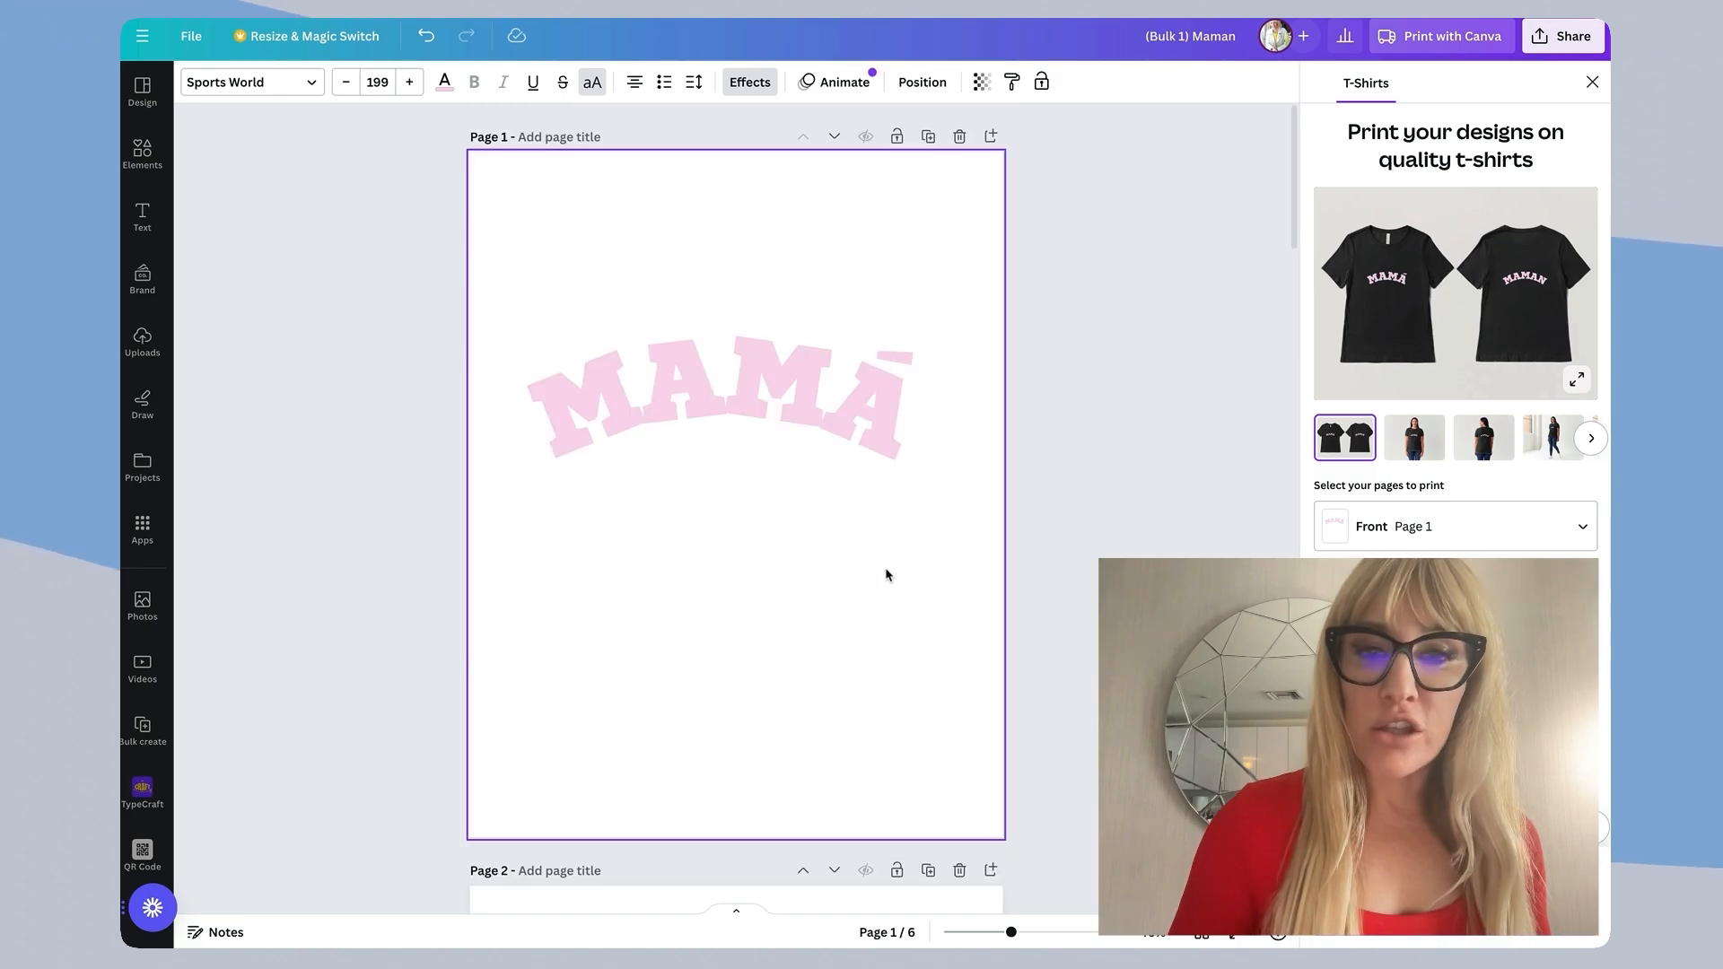
left_click(865, 365)
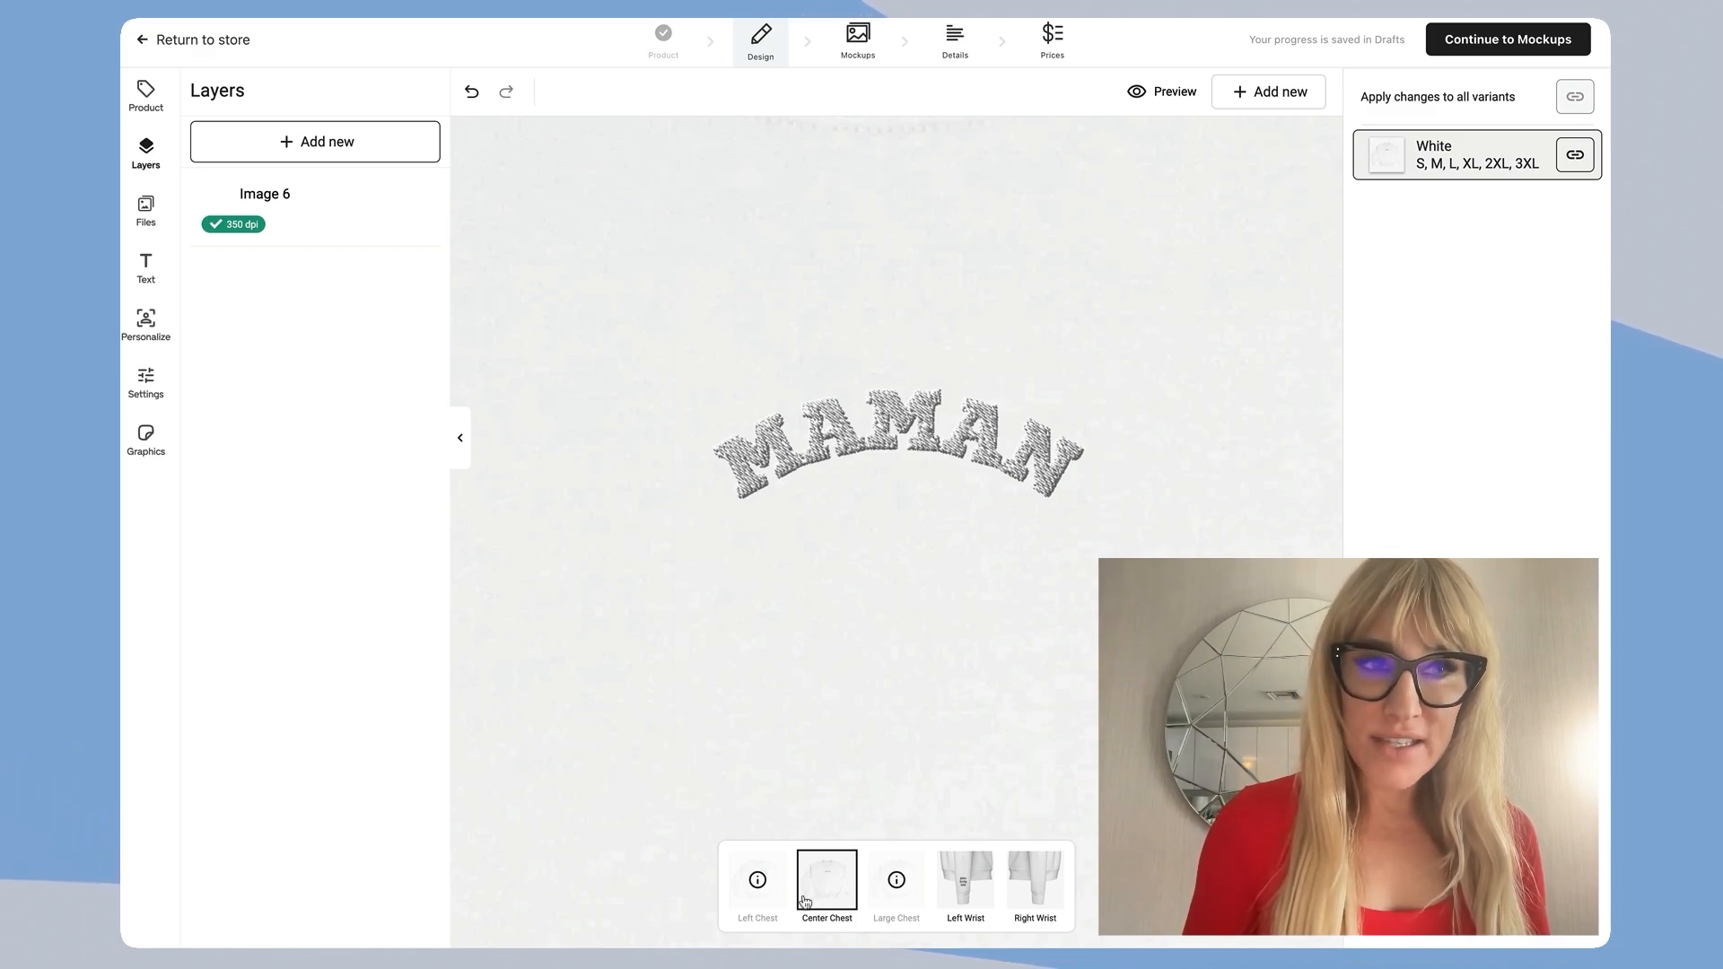
Step: In Gelato's design editor, add an automated Etsy personalization text to the left wrist with three sample first names on separate lines
left_click(978, 900)
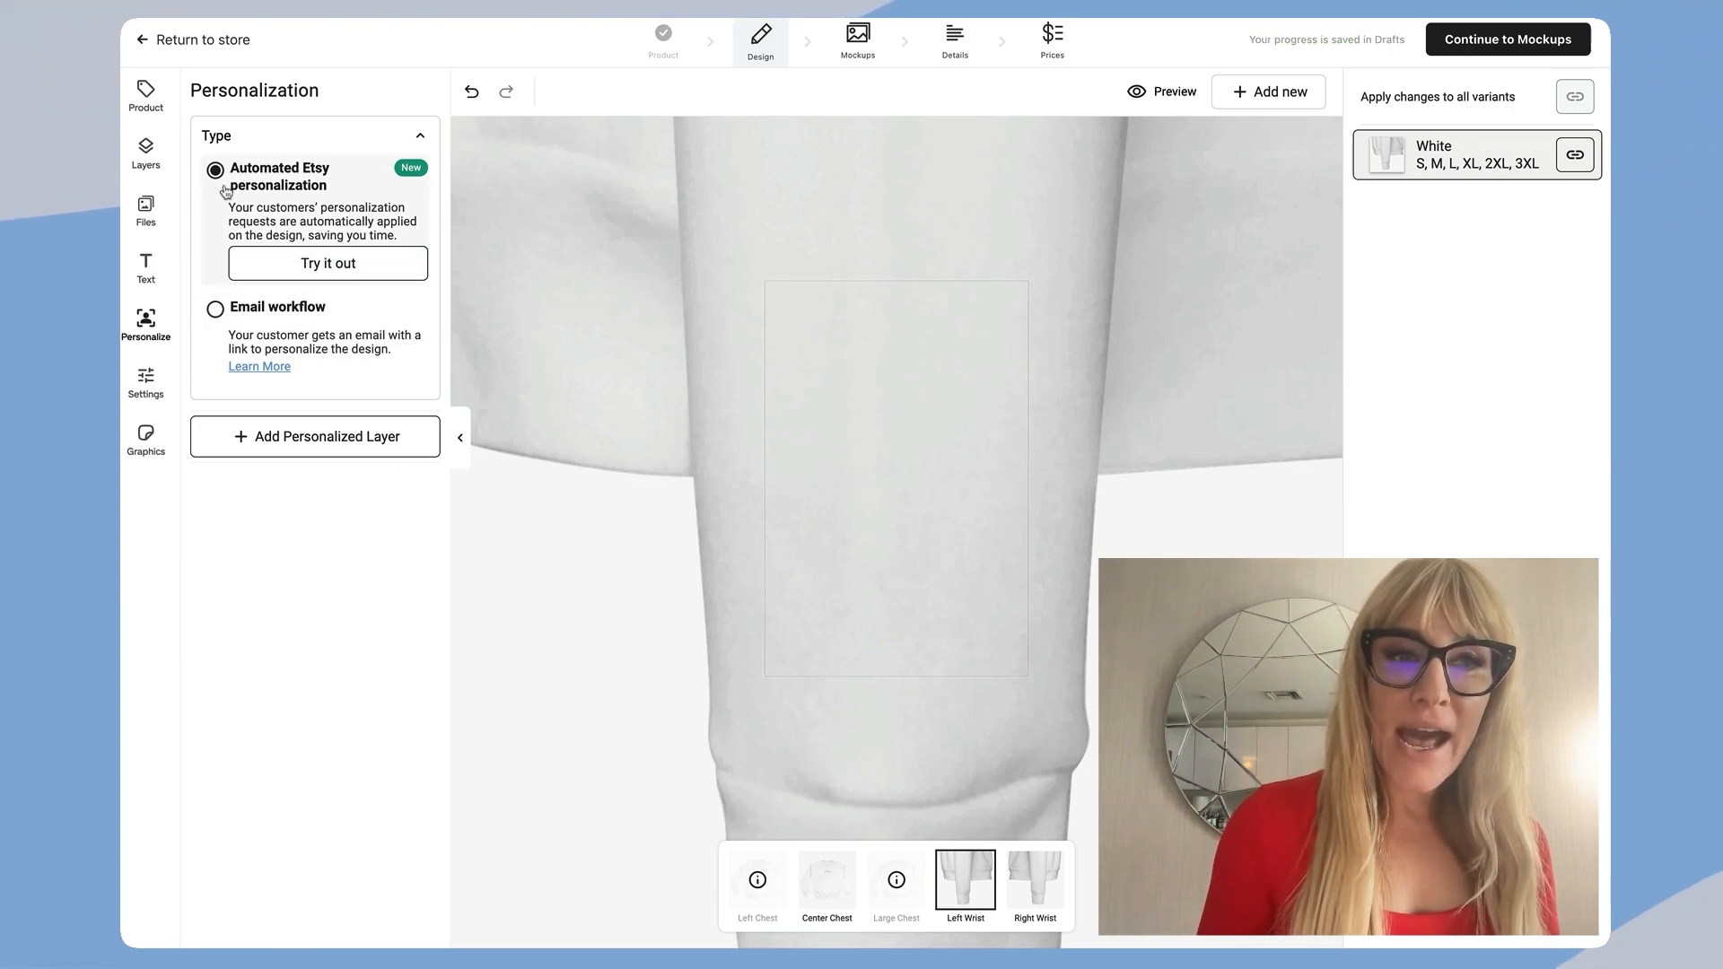
left_click(329, 263)
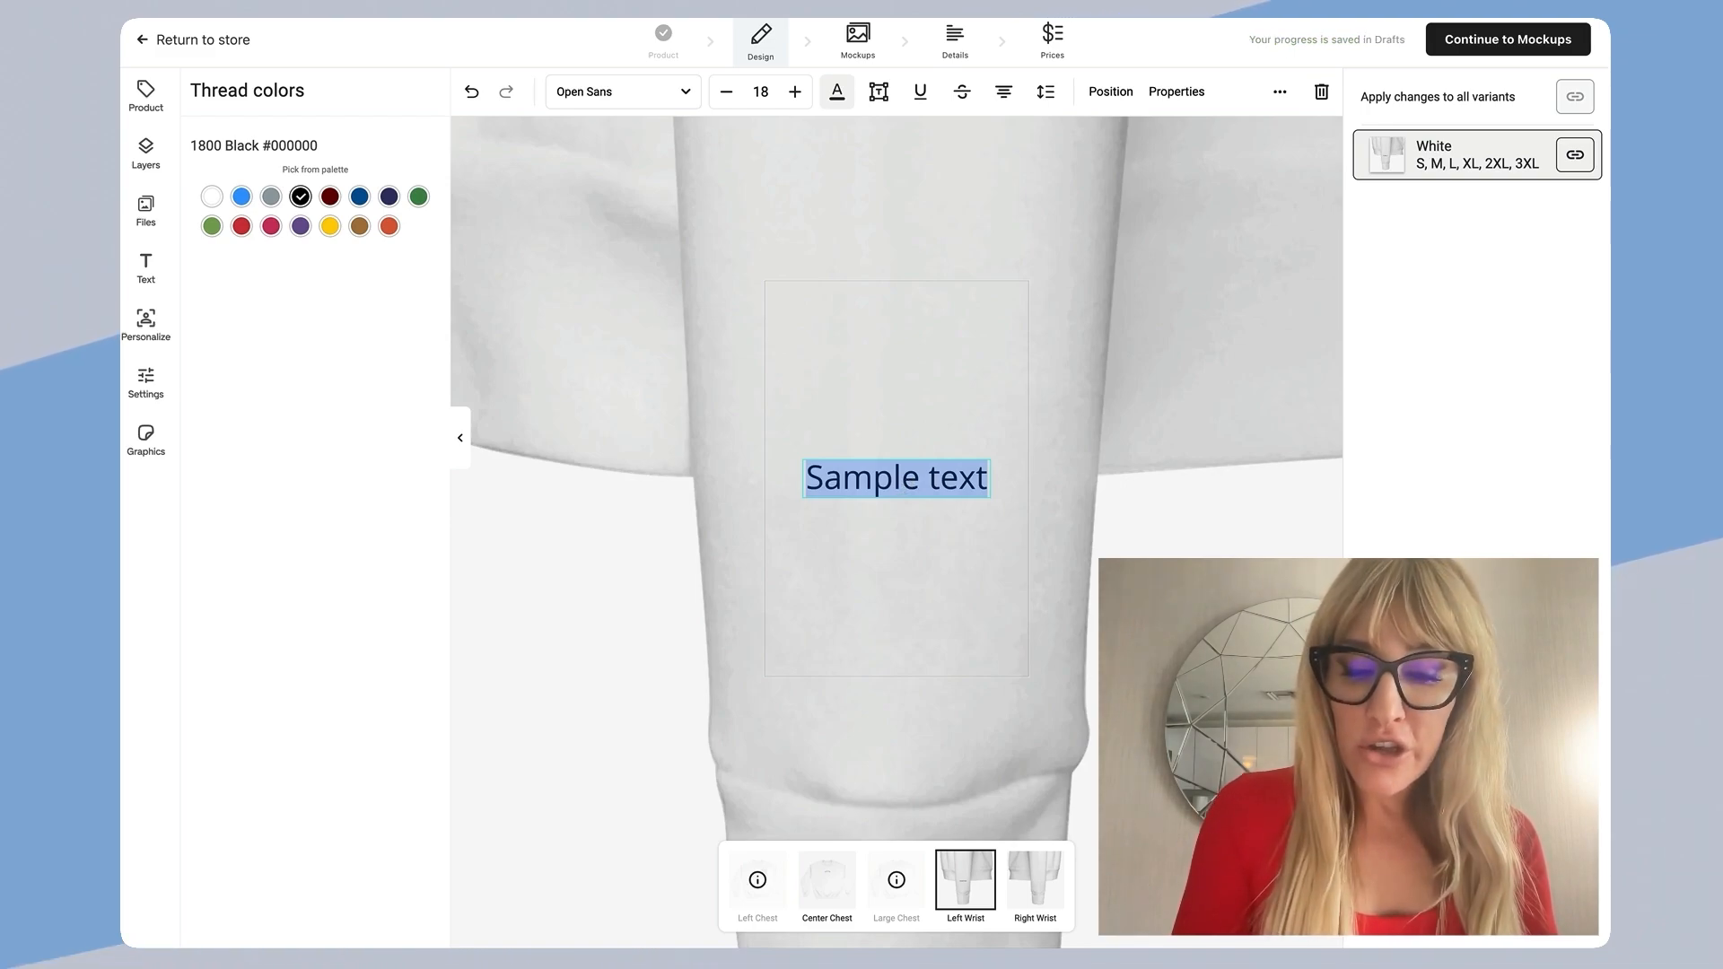
type("Kim")
key("Return")
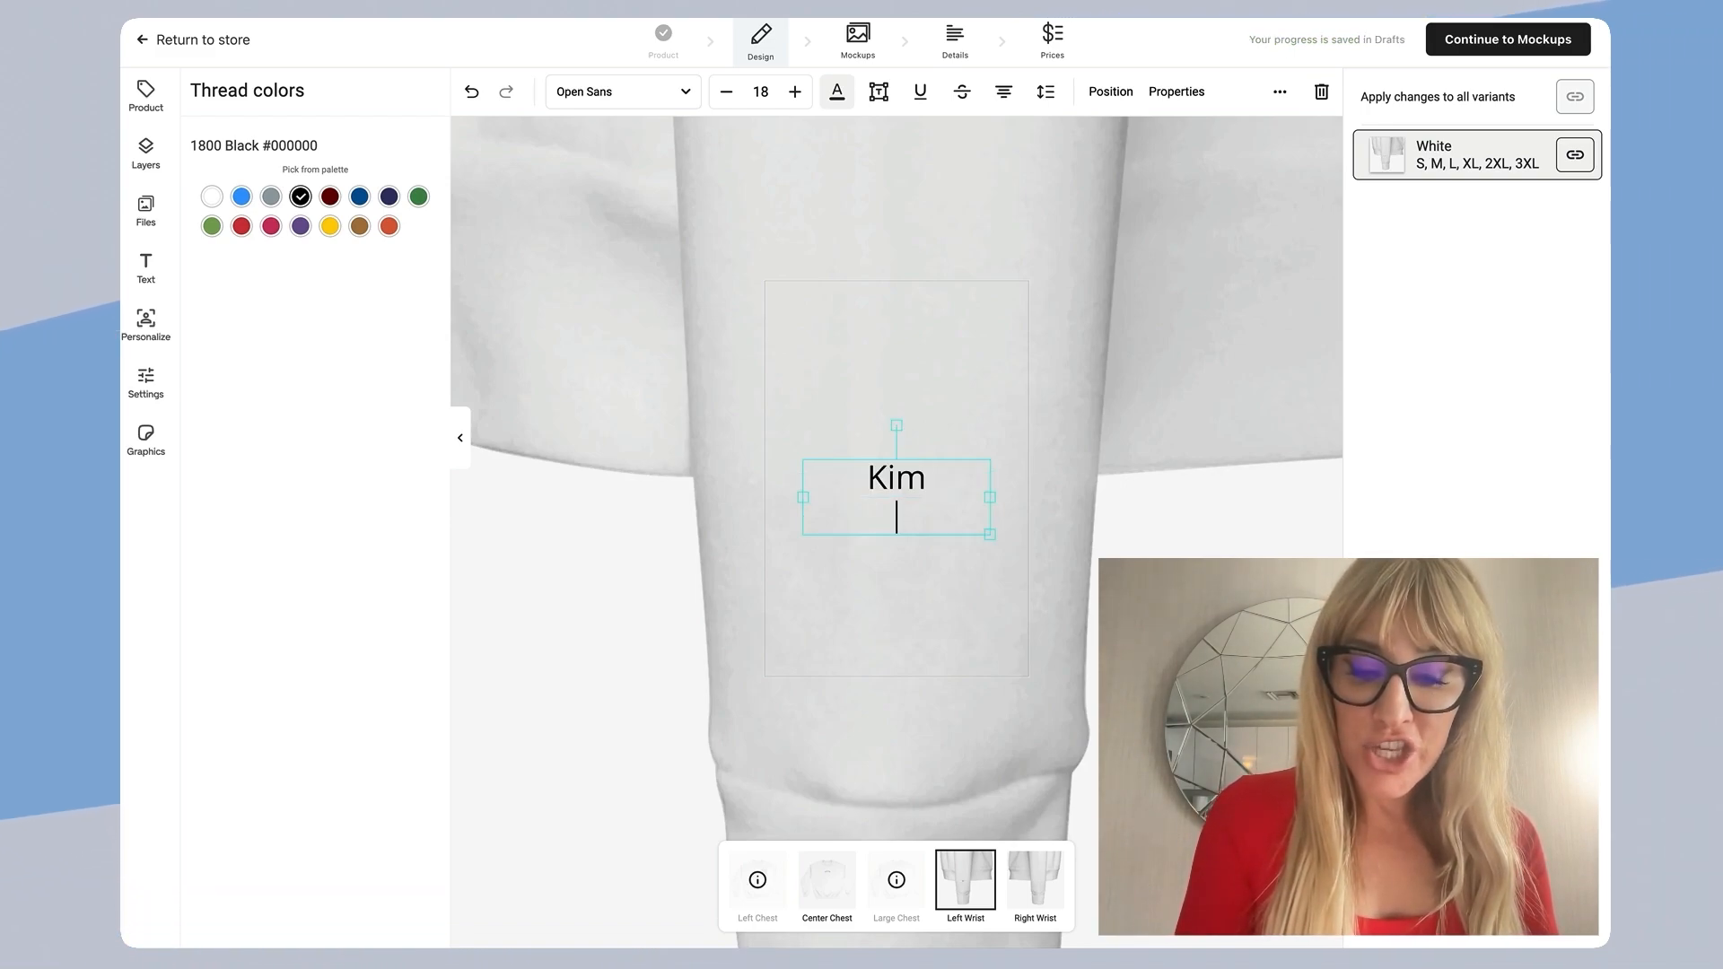
type("John")
key("Return")
type("Ella")
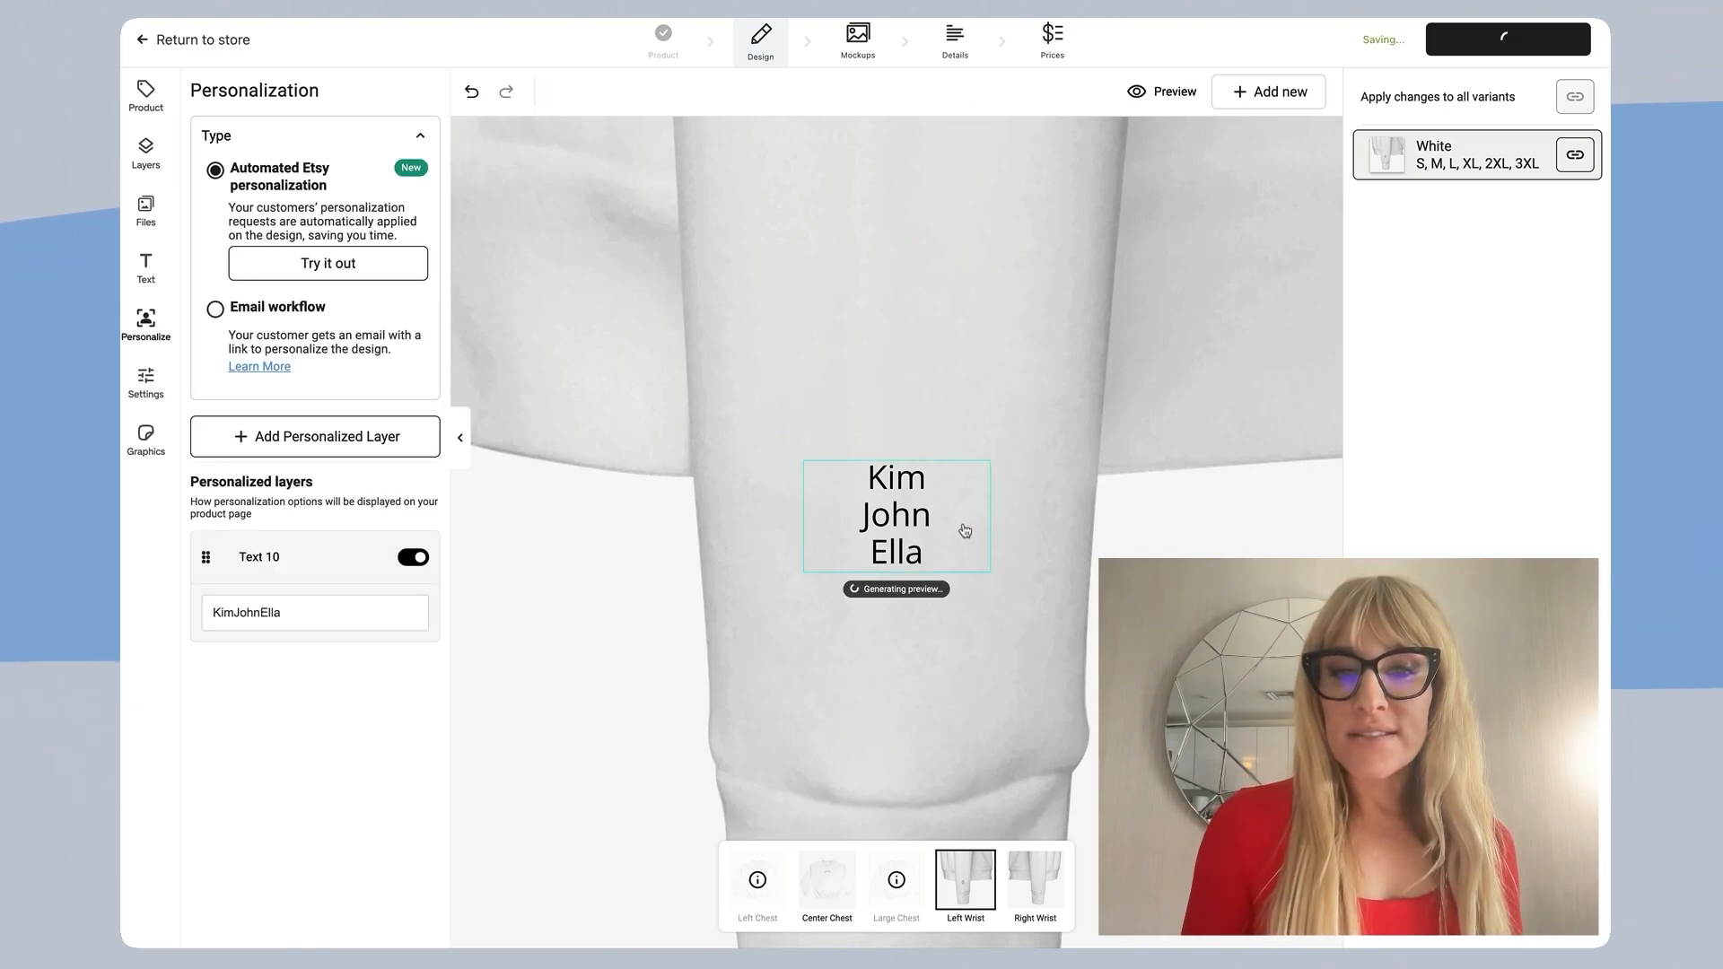
Step: Set the wrist names to font size 28, then widen and reposition their text box within the print area
left_click(965, 516)
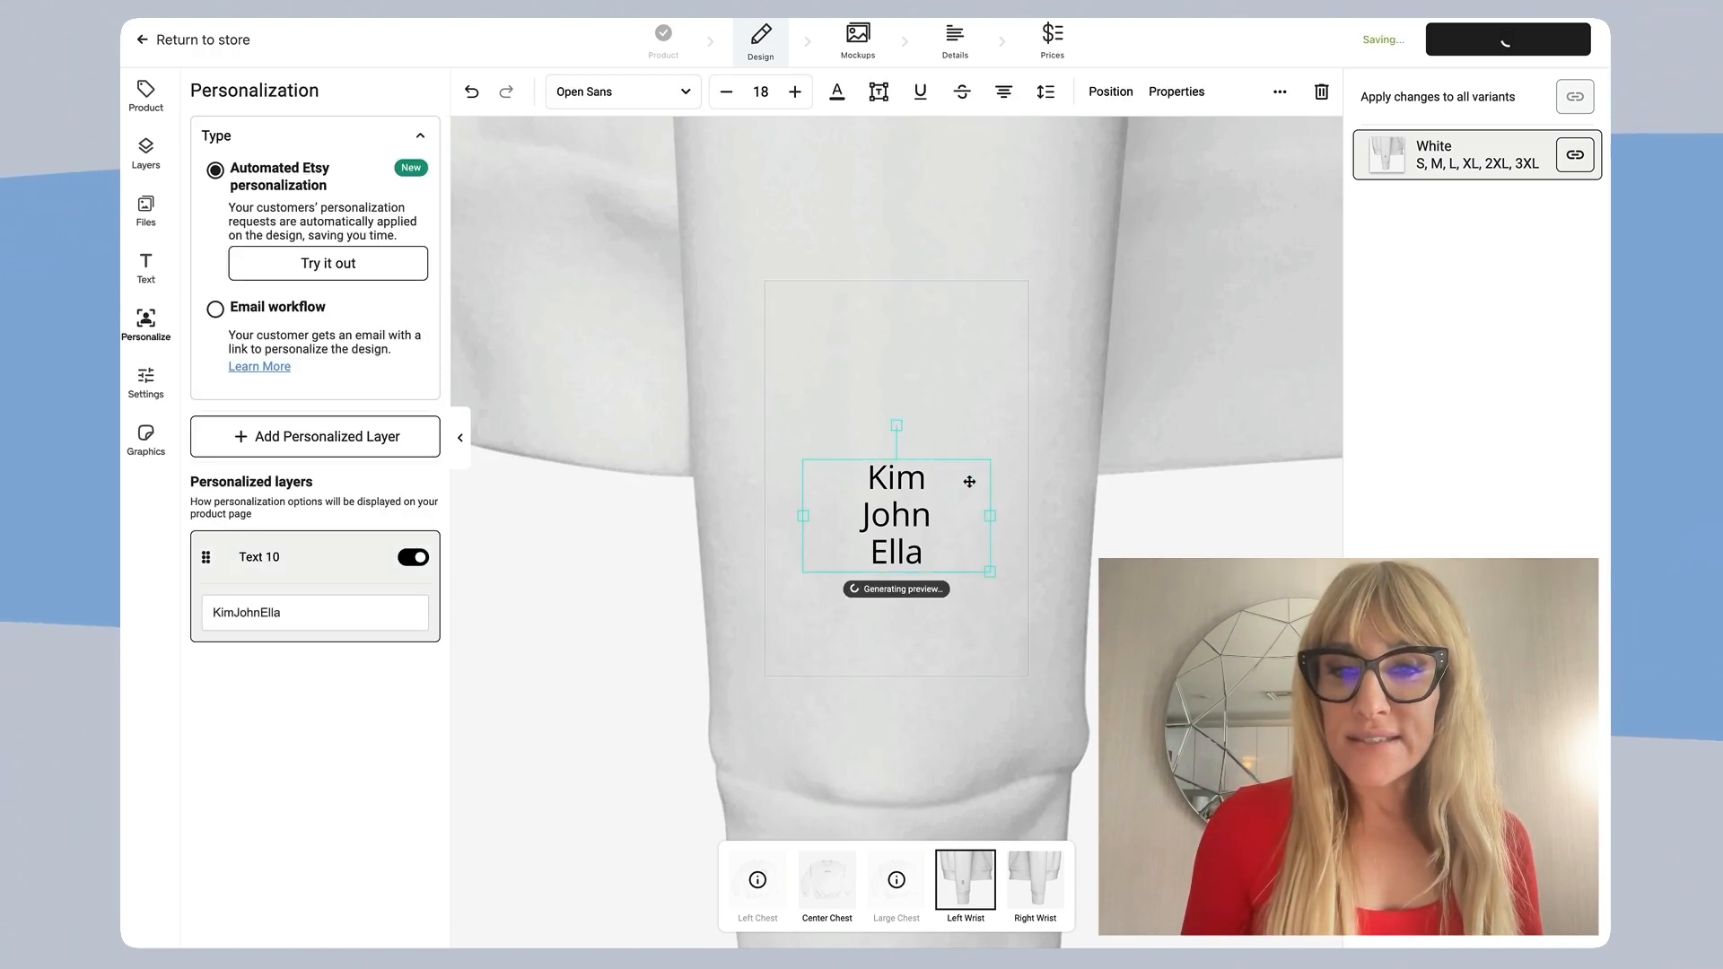
left_click_drag(804, 569, 779, 612)
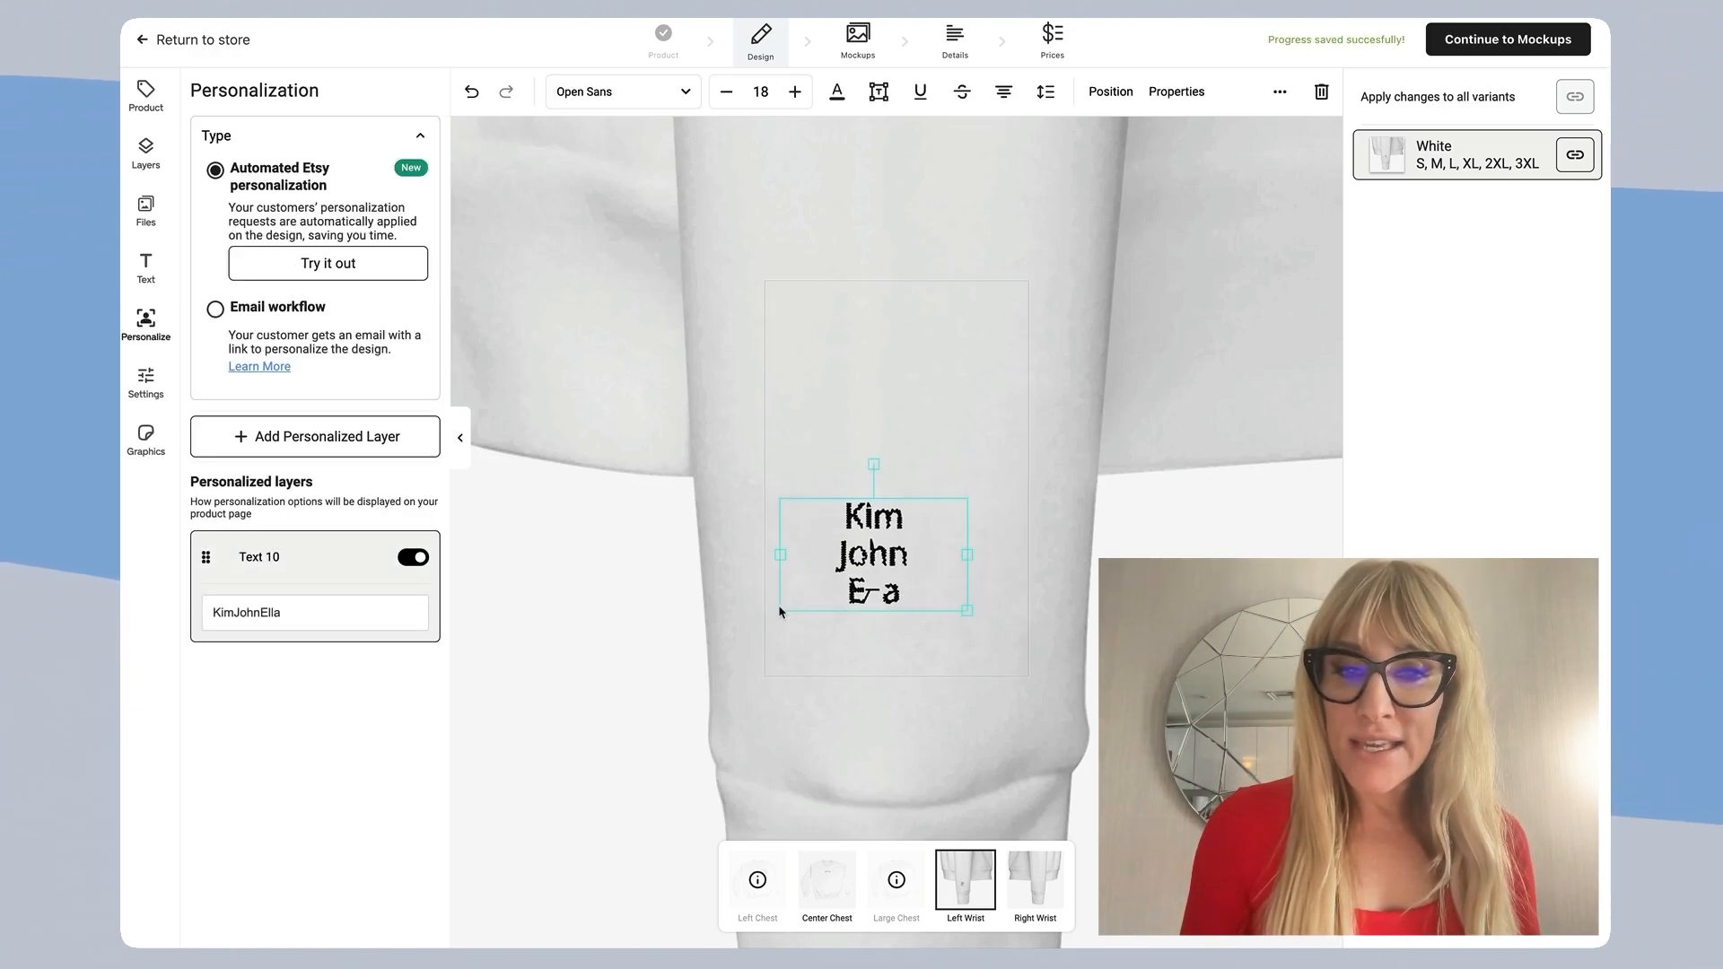
left_click(795, 92)
left_click(795, 91)
left_click(795, 91)
left_click(795, 92)
left_click(795, 92)
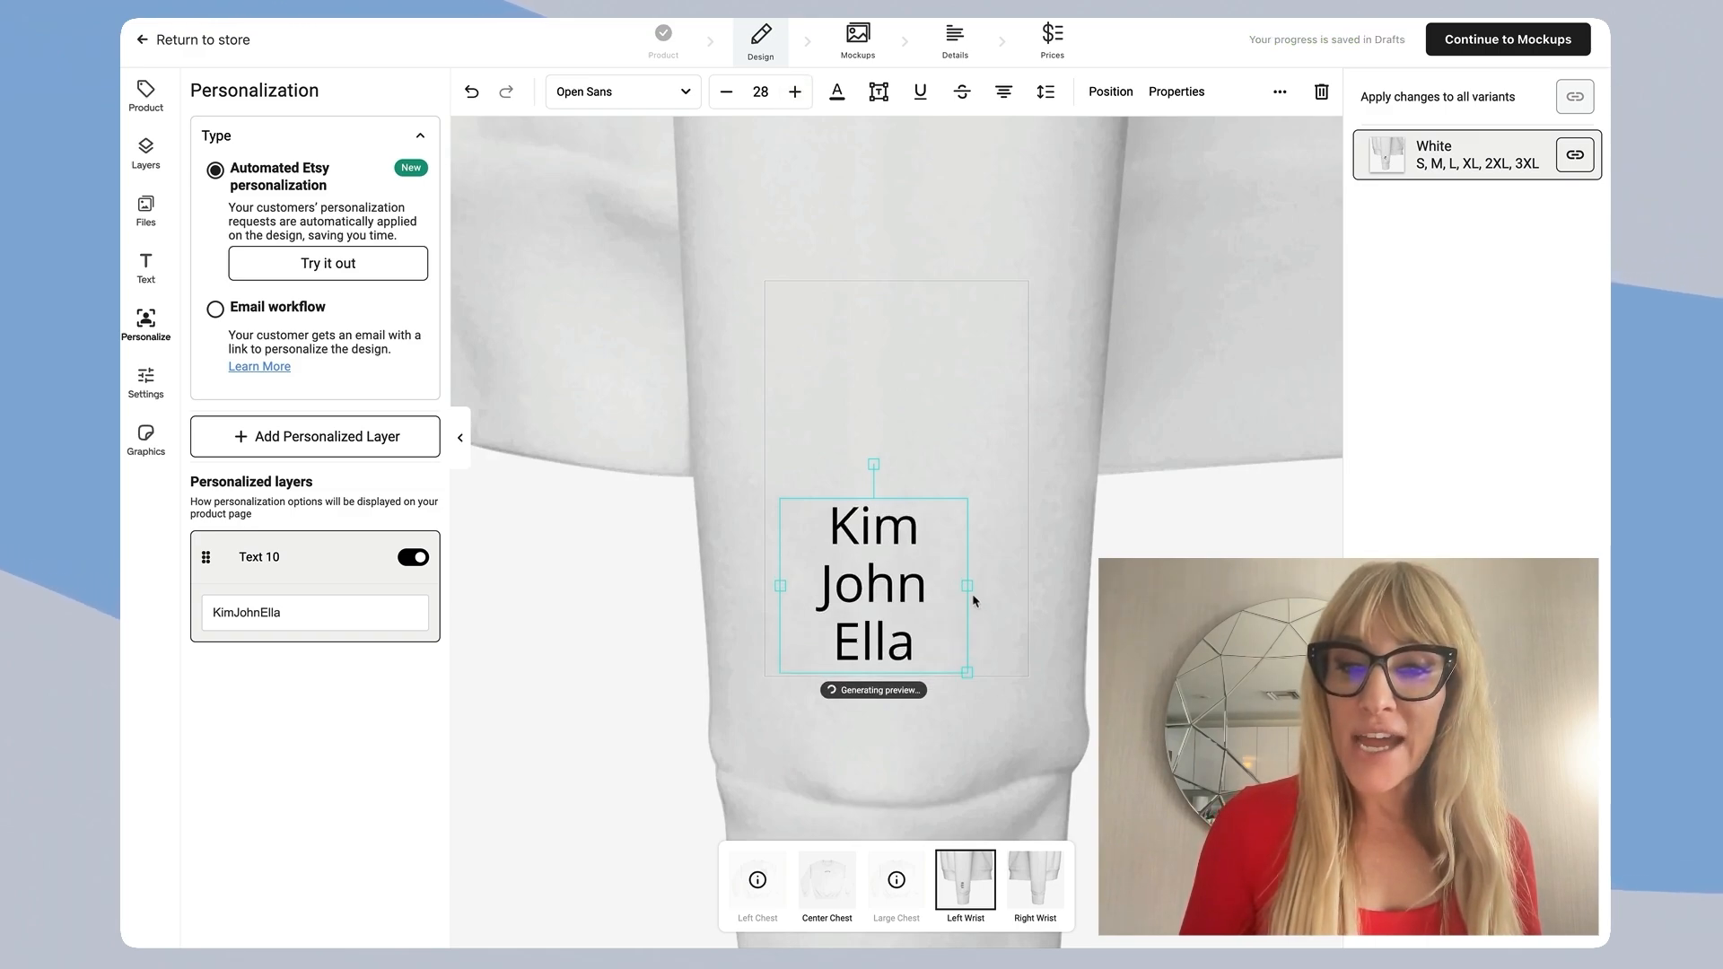
mouse_move(965, 585)
left_mouse_down()
mouse_move(1038, 603)
mouse_move(954, 608)
mouse_move(941, 581)
left_mouse_up()
left_click(1088, 626)
Step: Increase the wrist names to font size 30 and move the text block slightly up in the print area
double_click(828, 504)
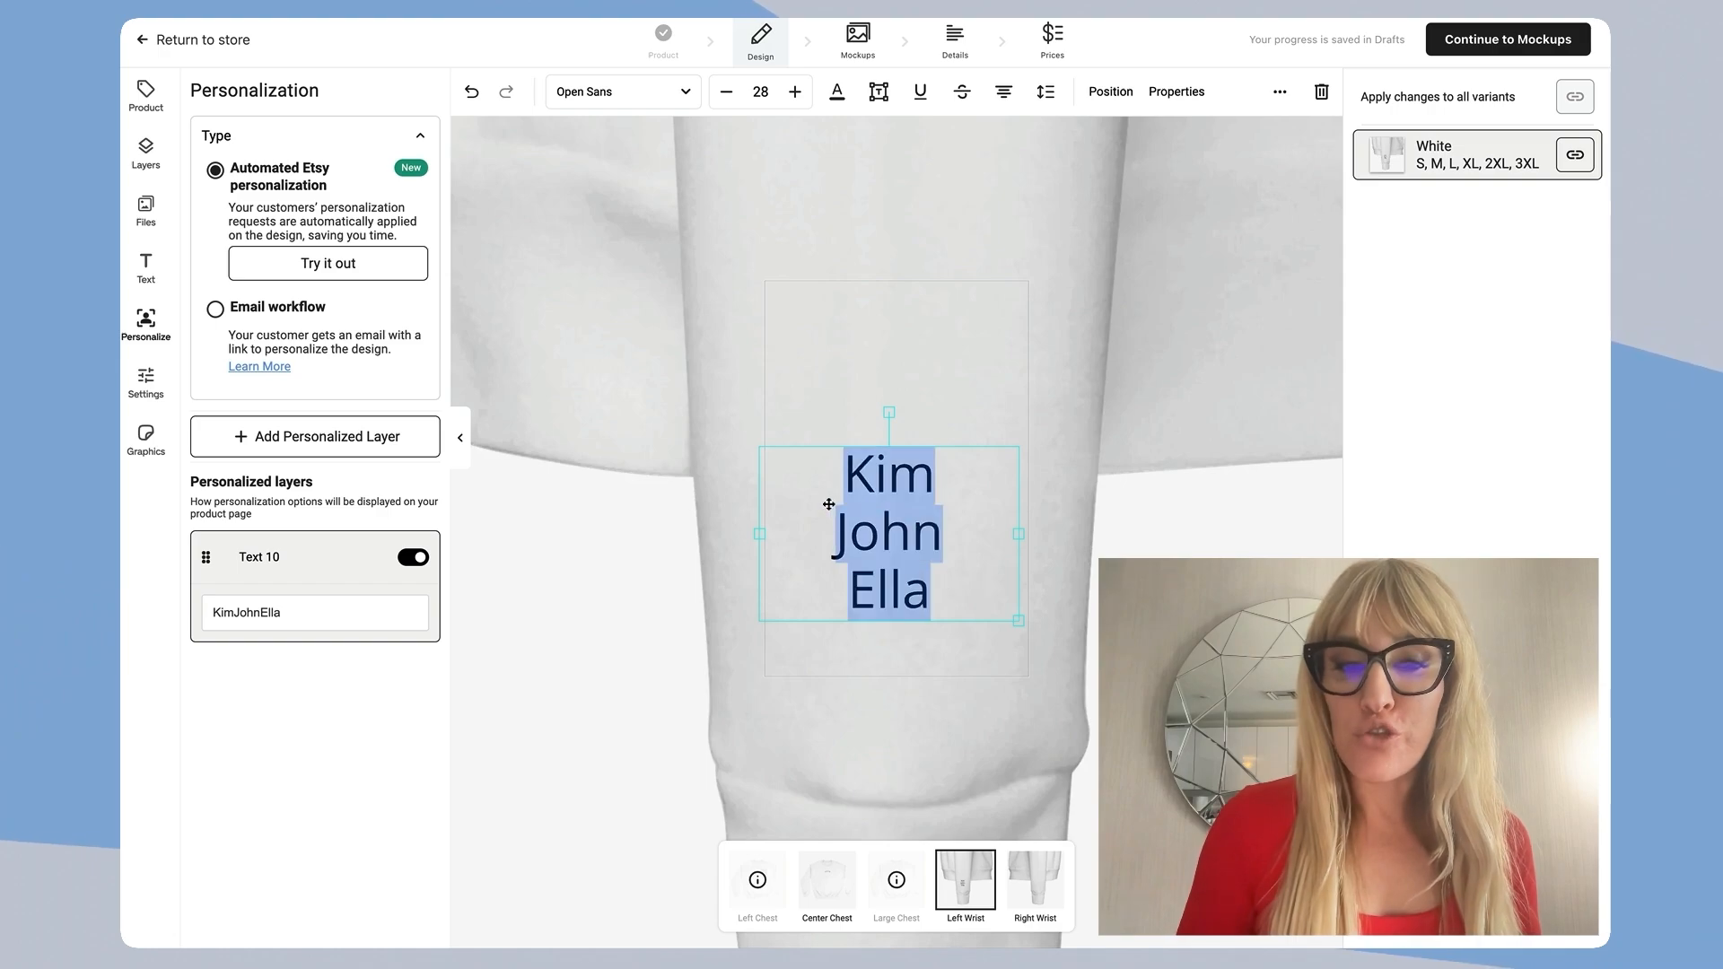
left_click(796, 92)
left_click(796, 91)
left_click(795, 91)
left_click(795, 91)
left_click(796, 92)
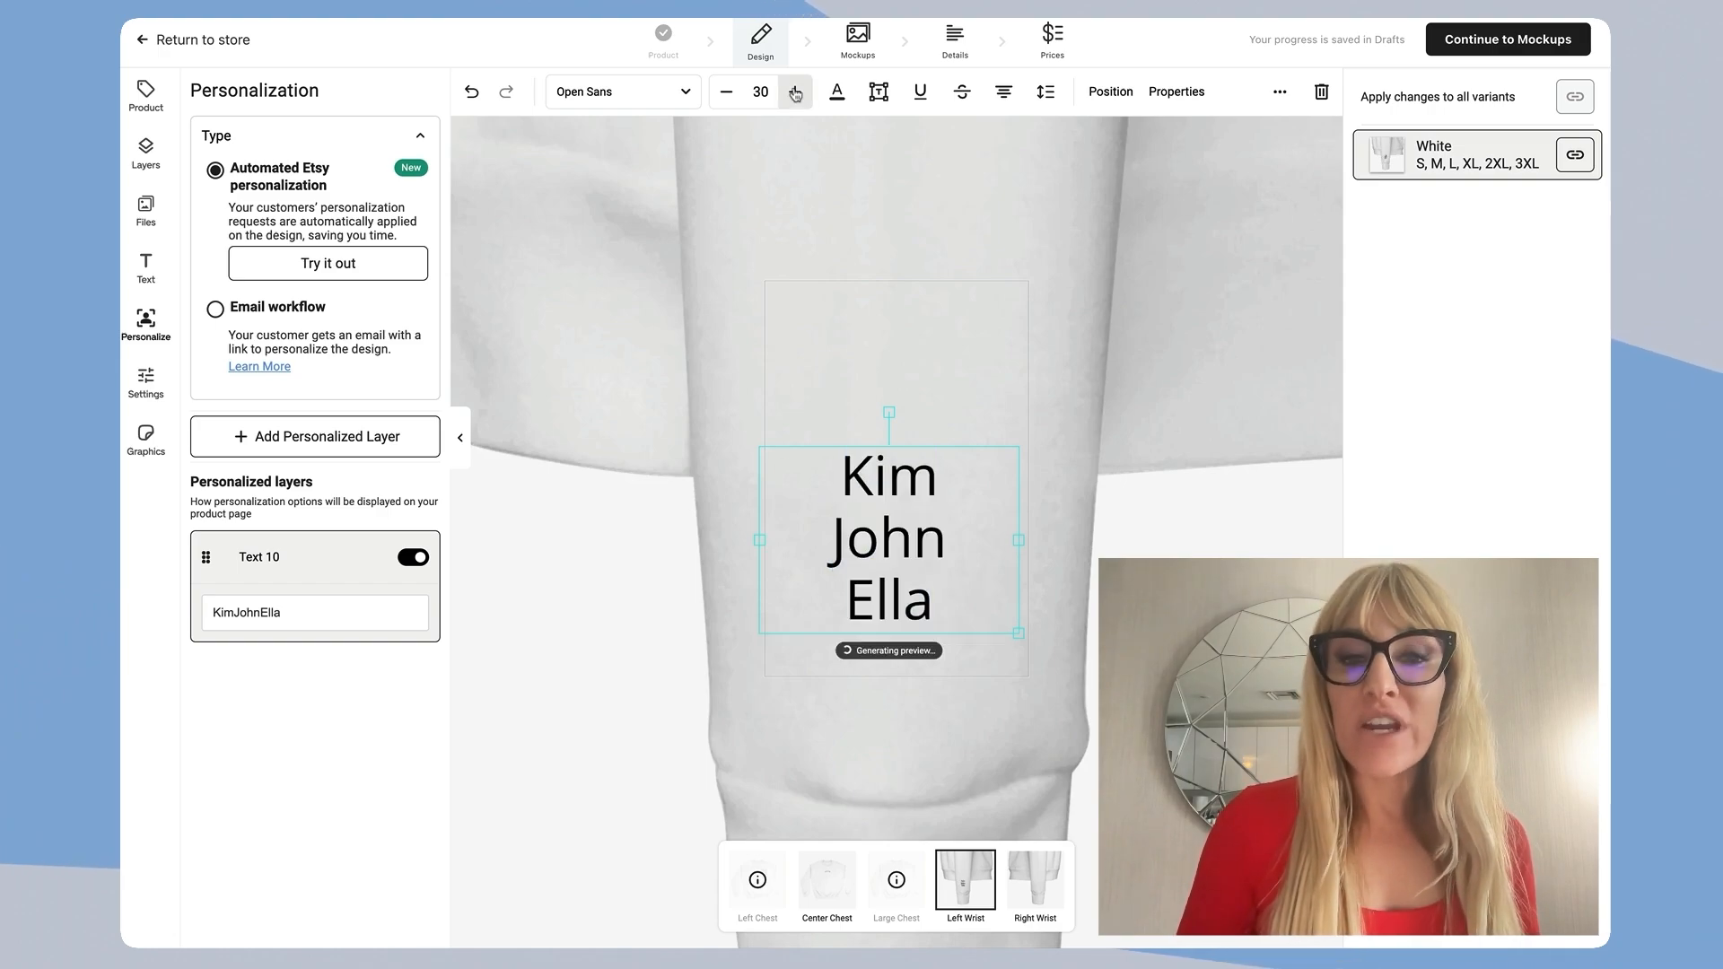
left_click(1061, 542)
left_click_drag(999, 601, 997, 579)
left_click(1054, 582)
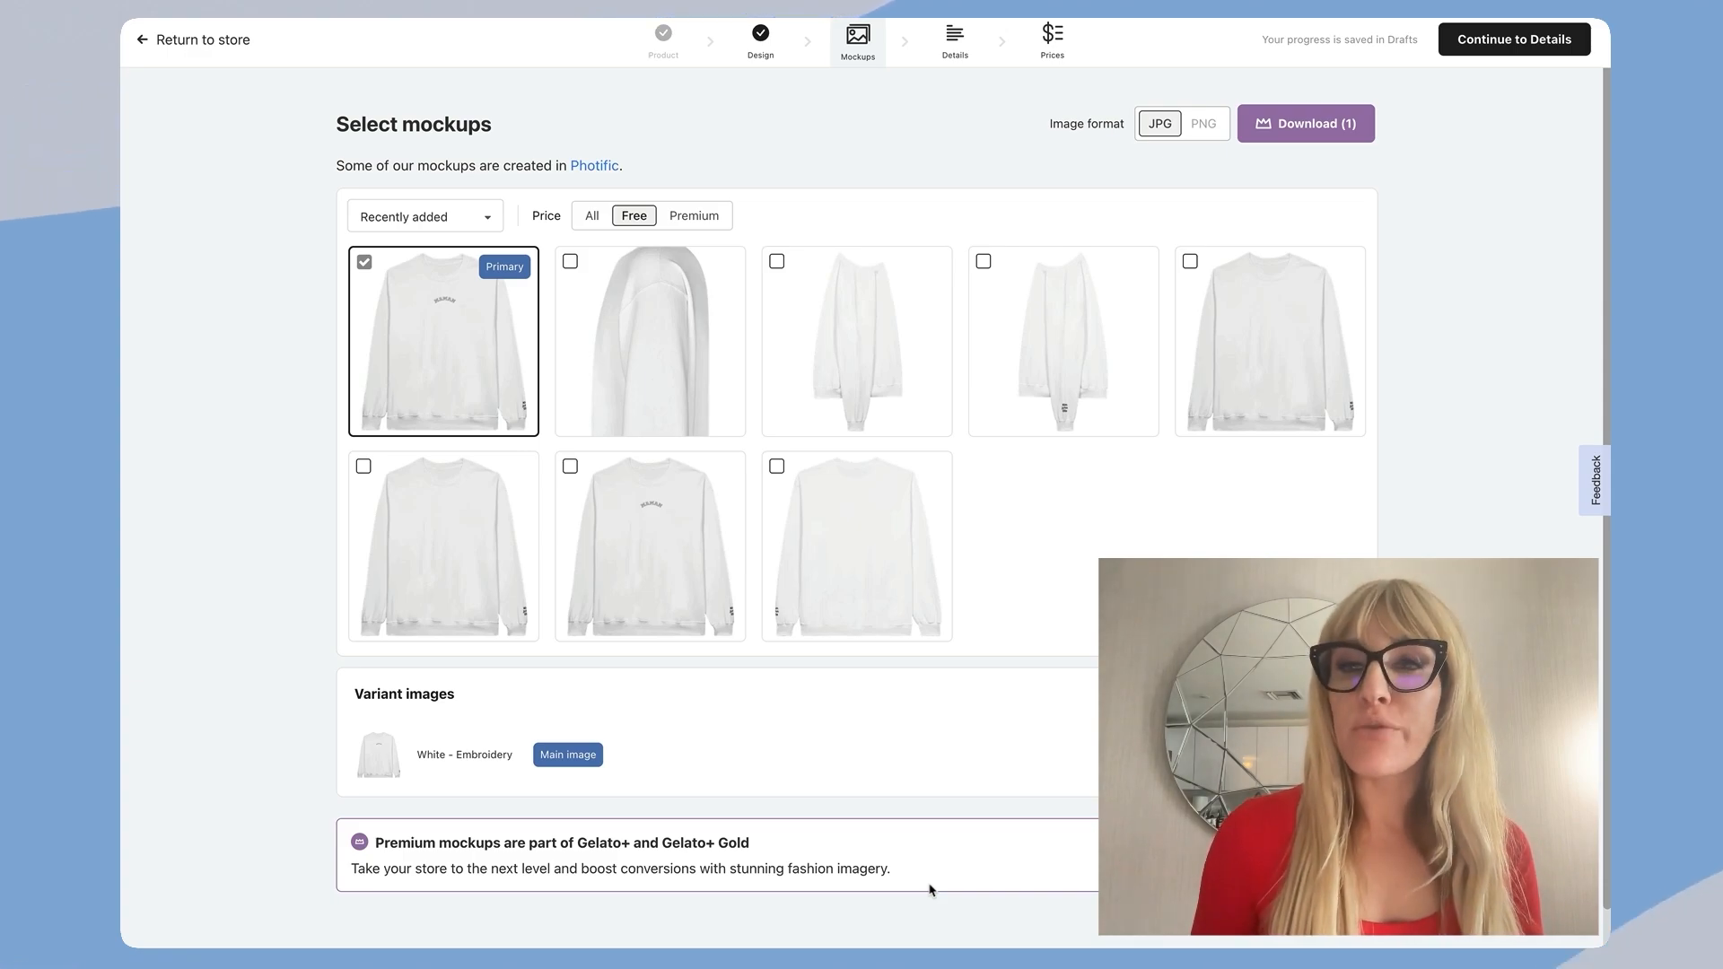
Step: Continue from the mockups to the product details and replace "Custom" with "Personalized" at the start of the listing title
left_click(1536, 42)
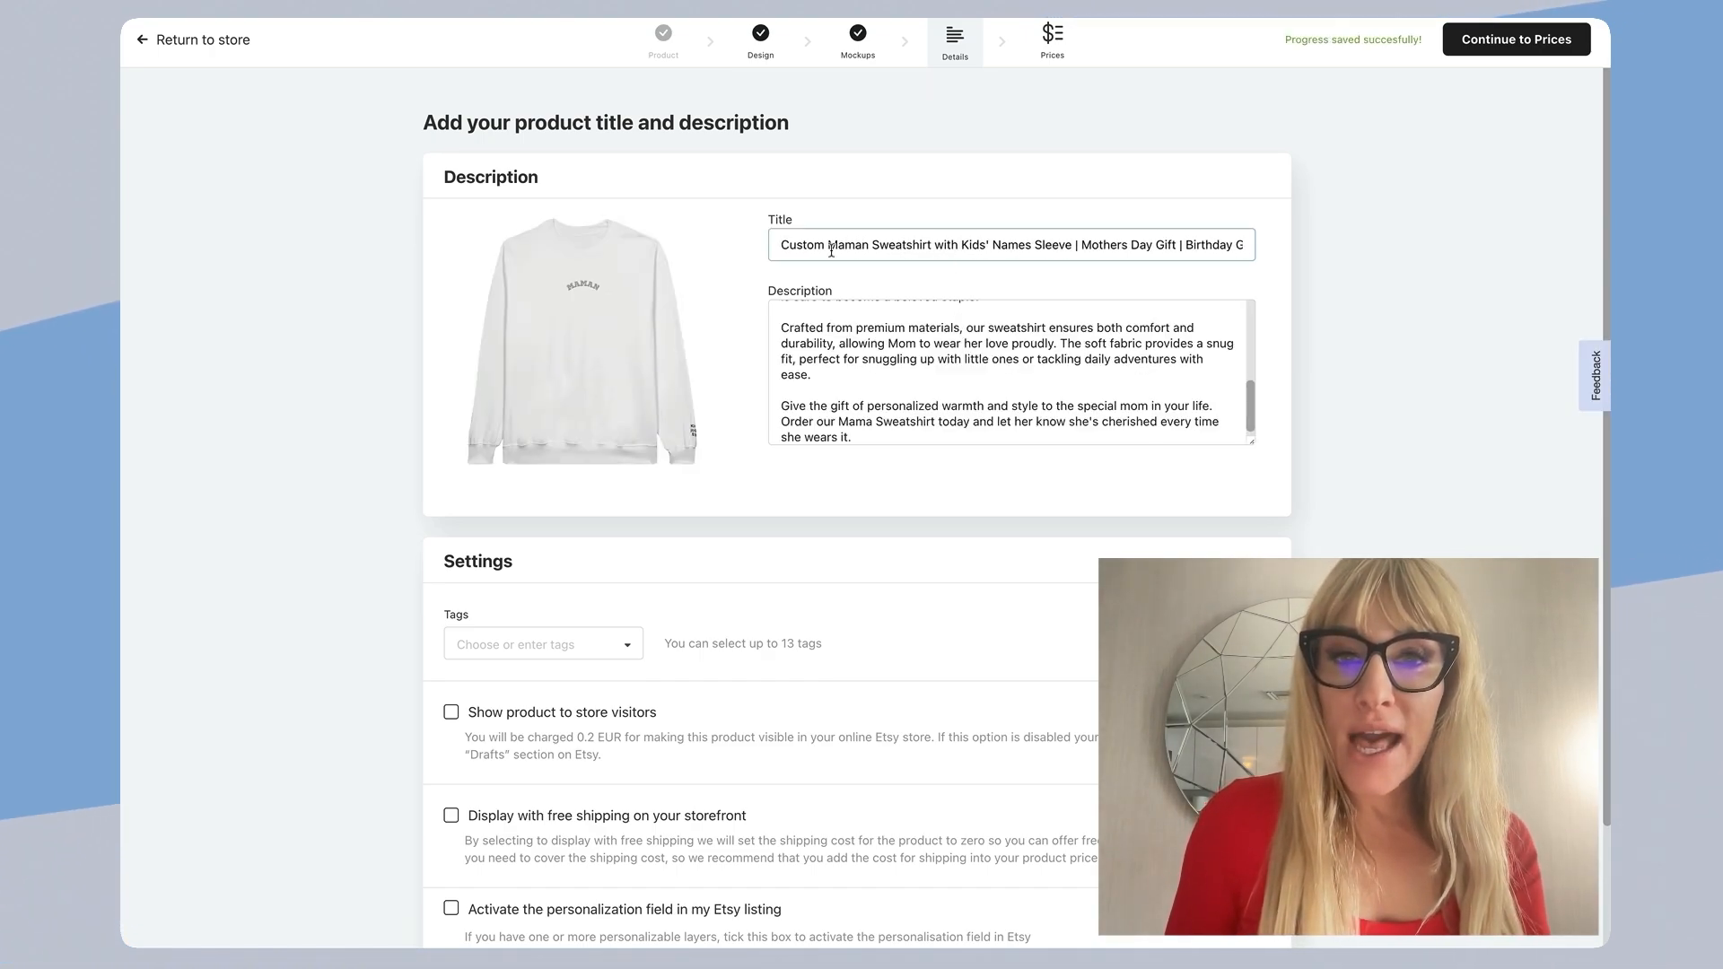
left_click_drag(828, 245, 868, 248)
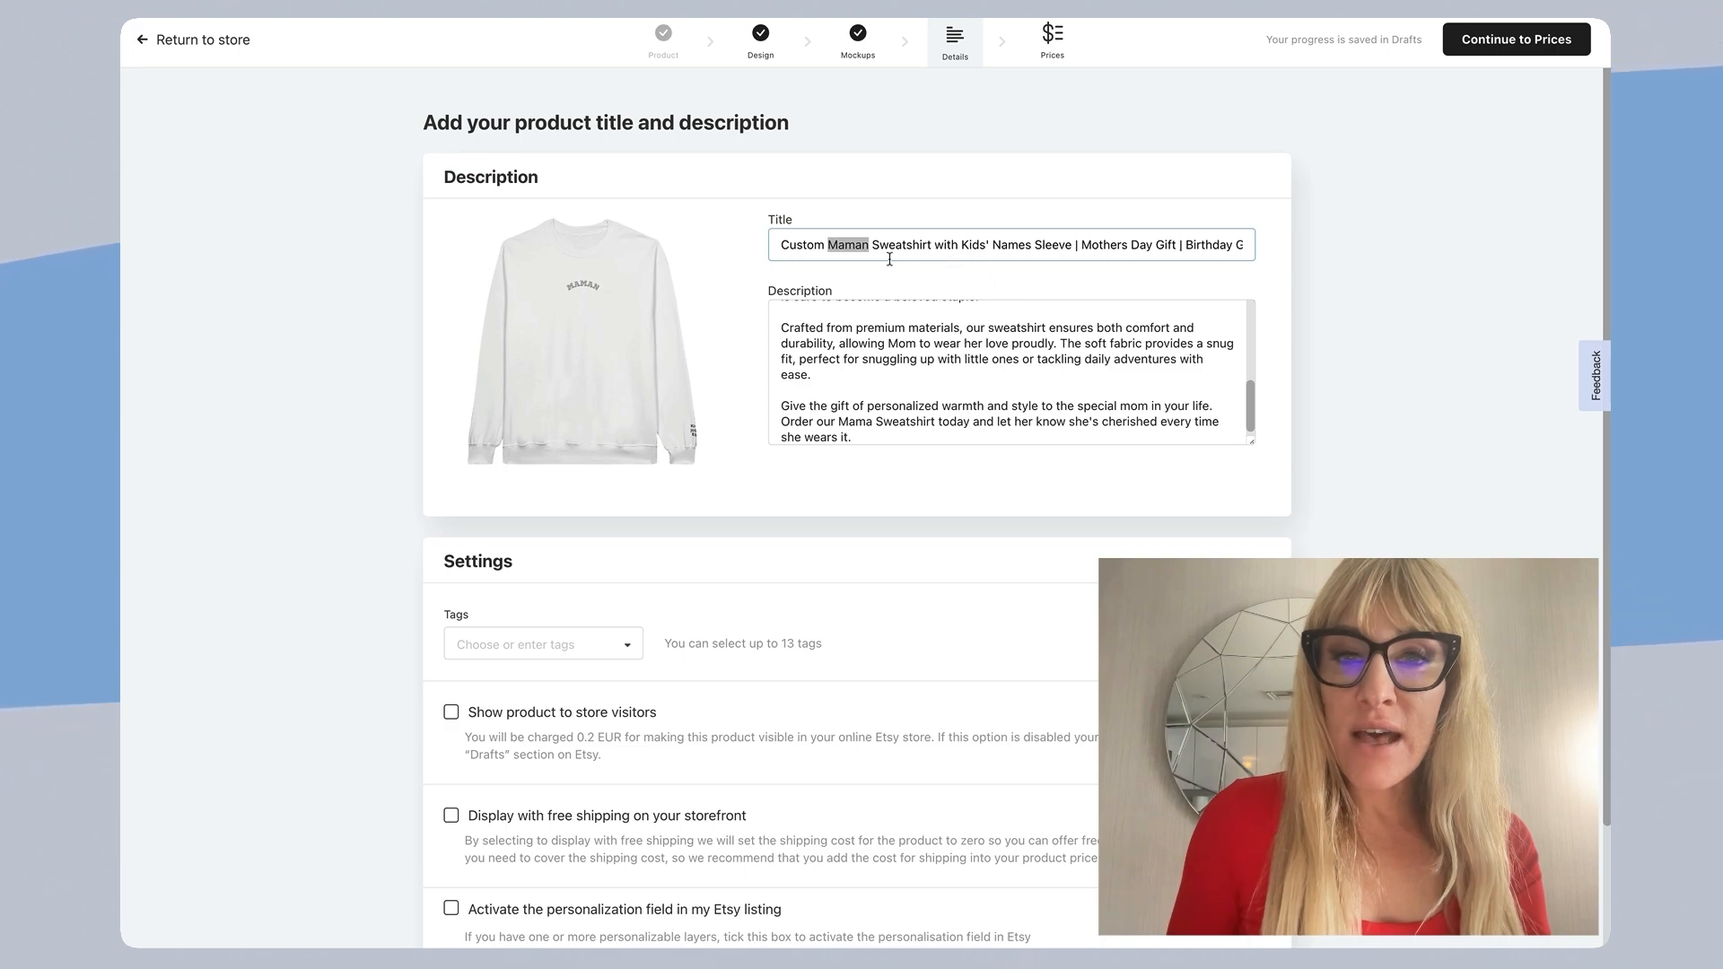
scroll(1038, 247, "right", 1)
scroll(1038, 247, "left", 1)
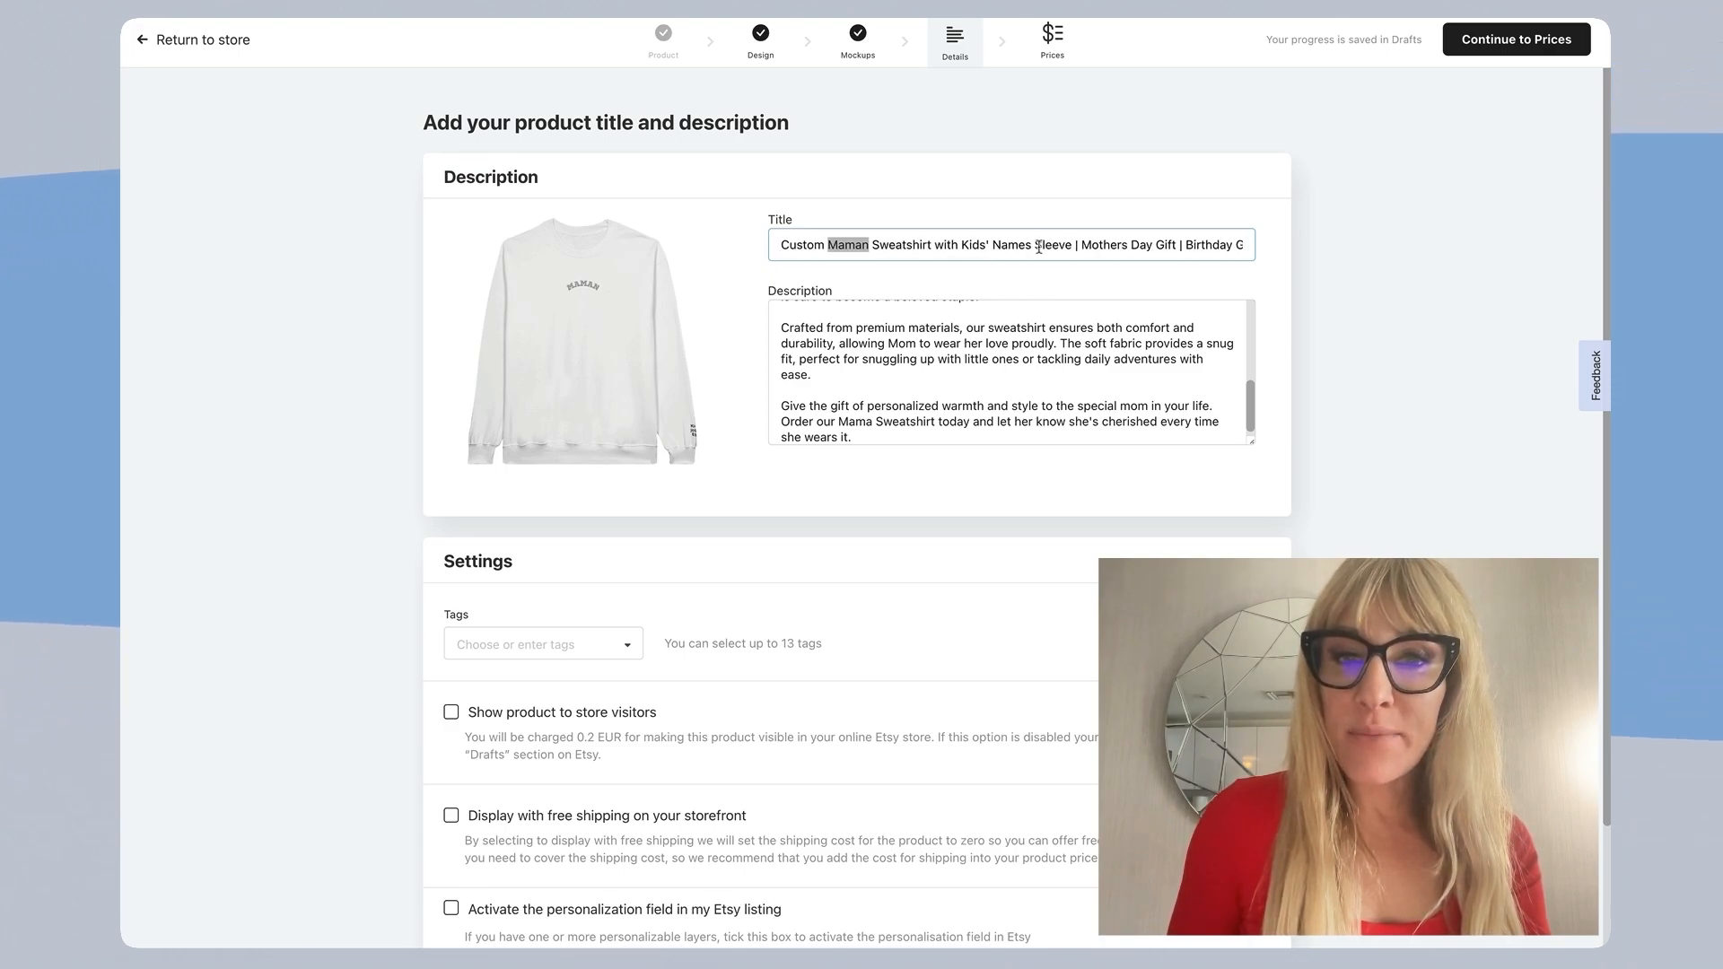
left_click_drag(828, 247, 779, 247)
type("Pers")
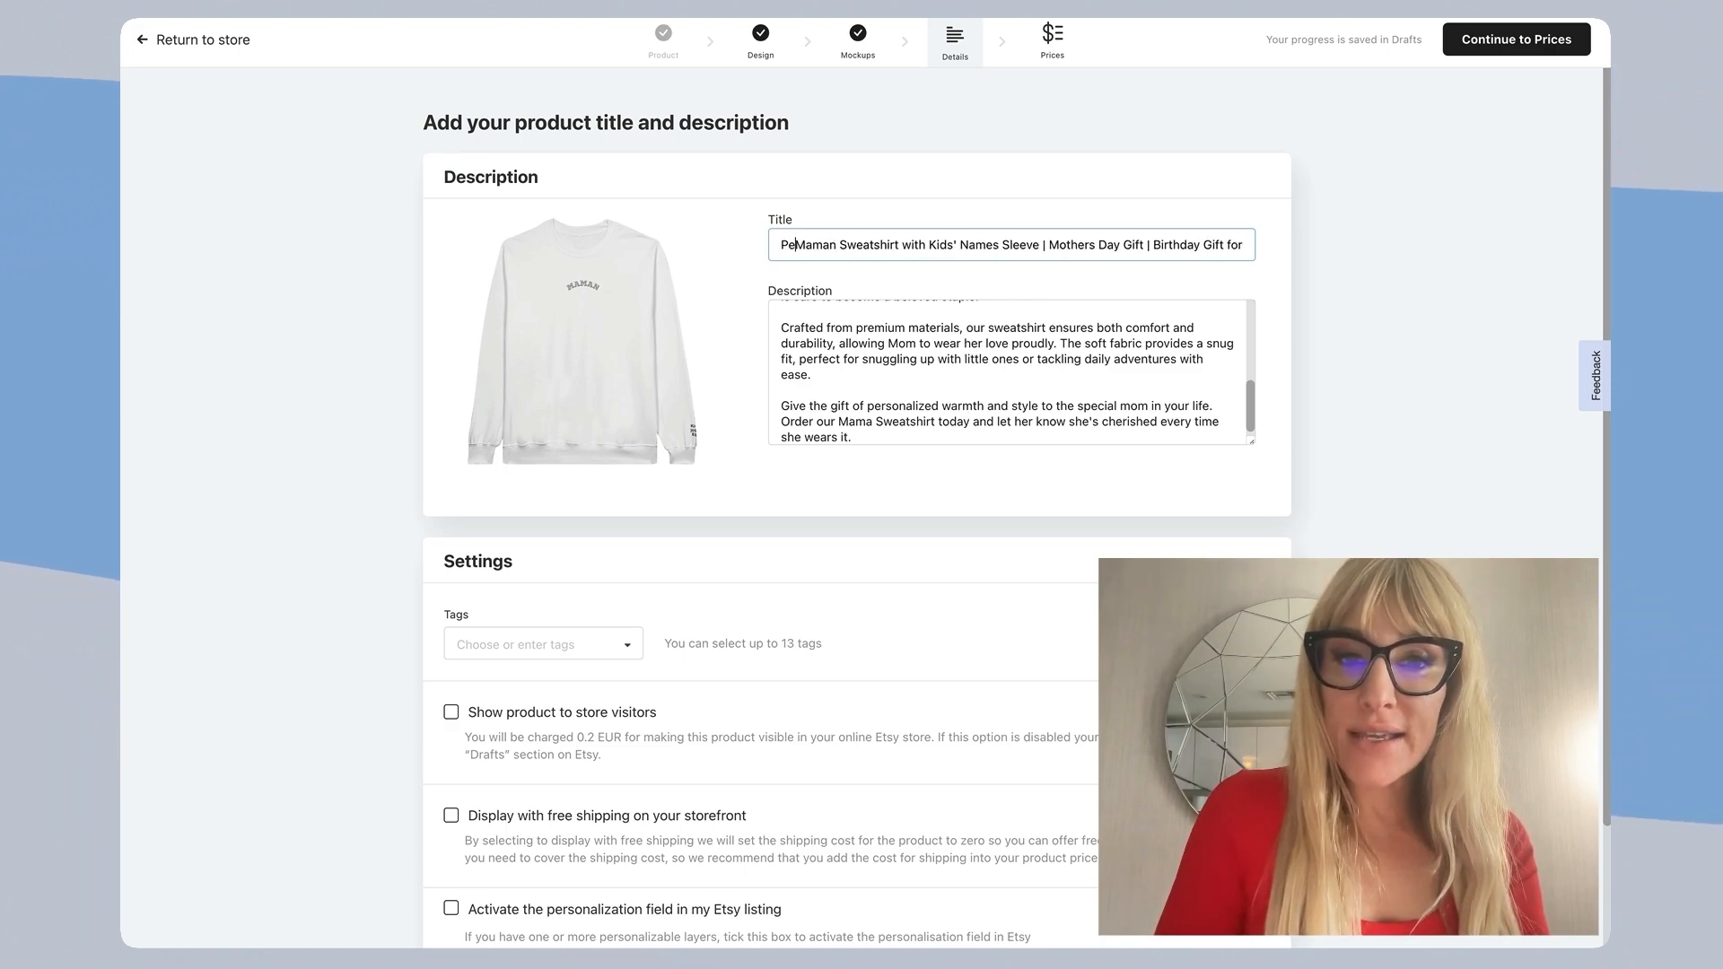
type("onalized")
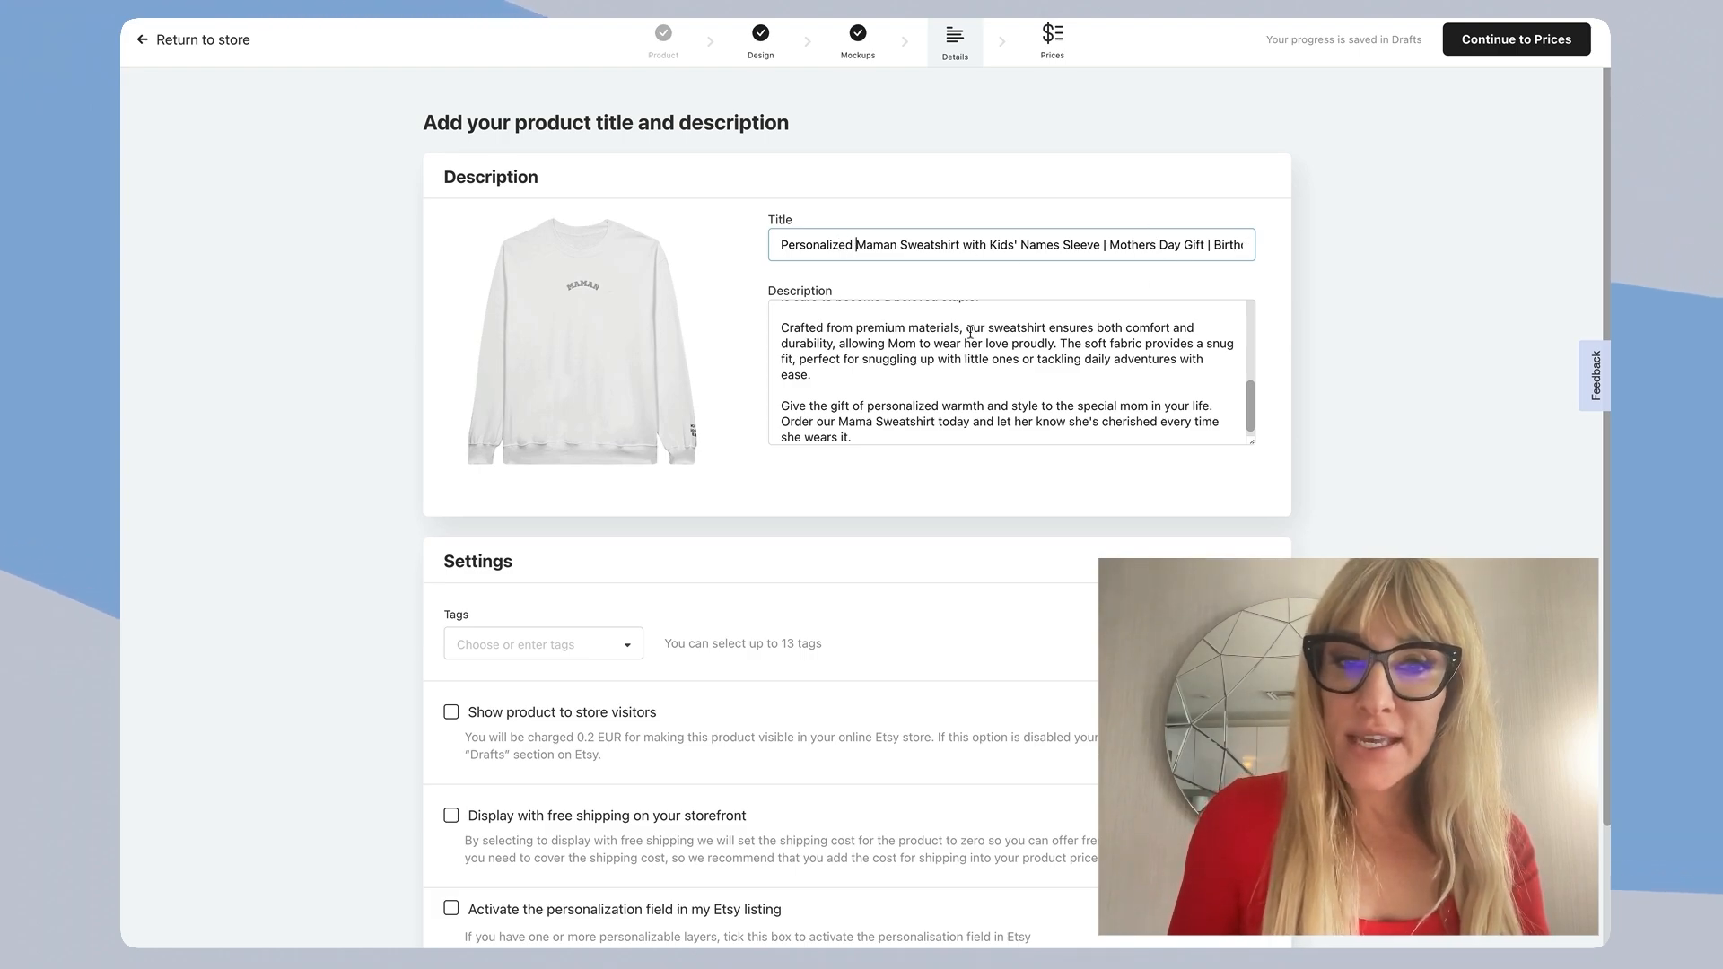
Step: Change "Mama" to "Maman" in the first sentence of the product description
scroll(1034, 323, "up", 10)
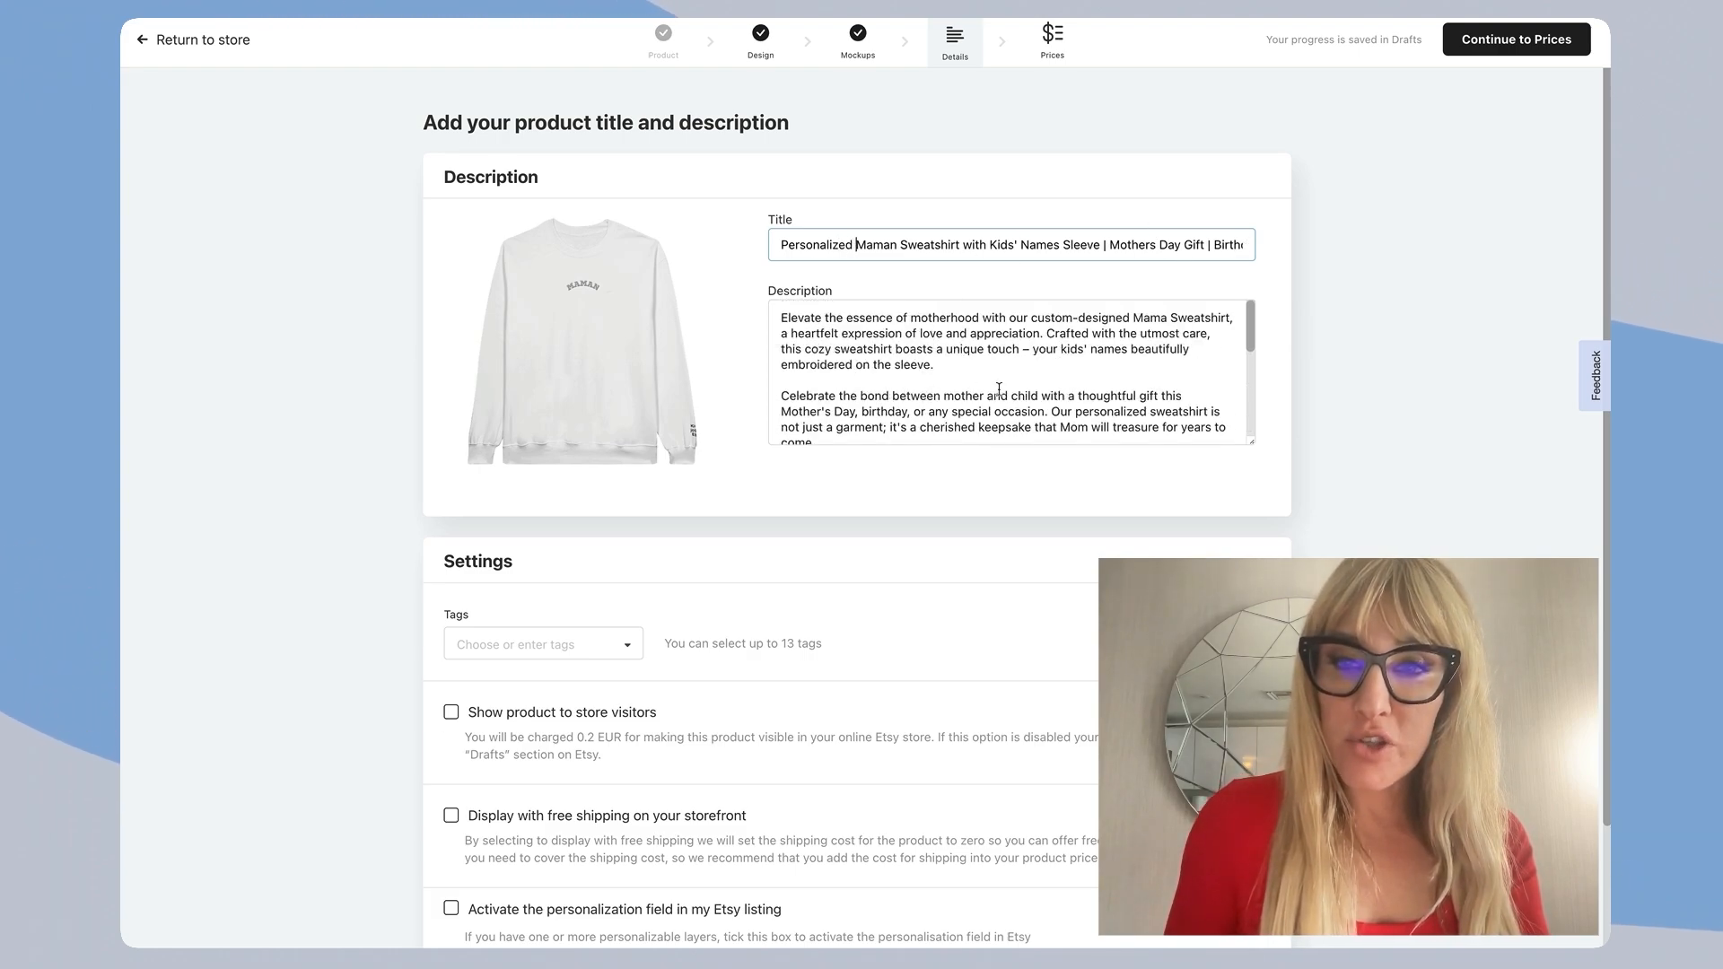
left_click(1171, 320)
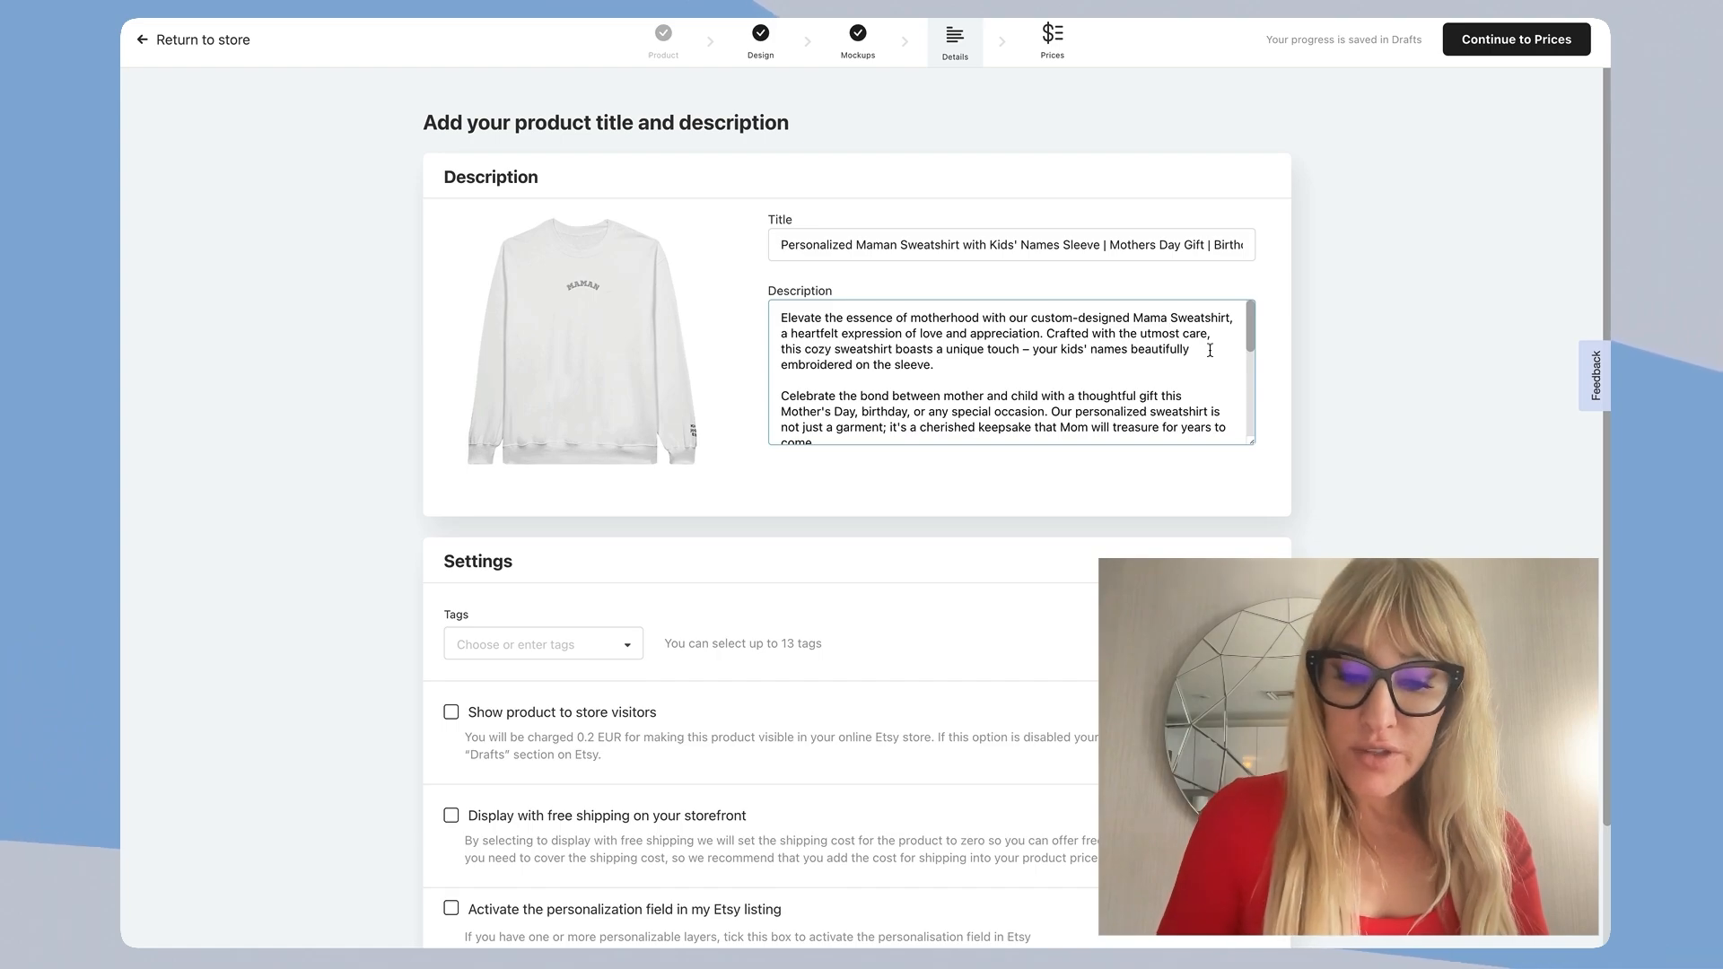
type("n")
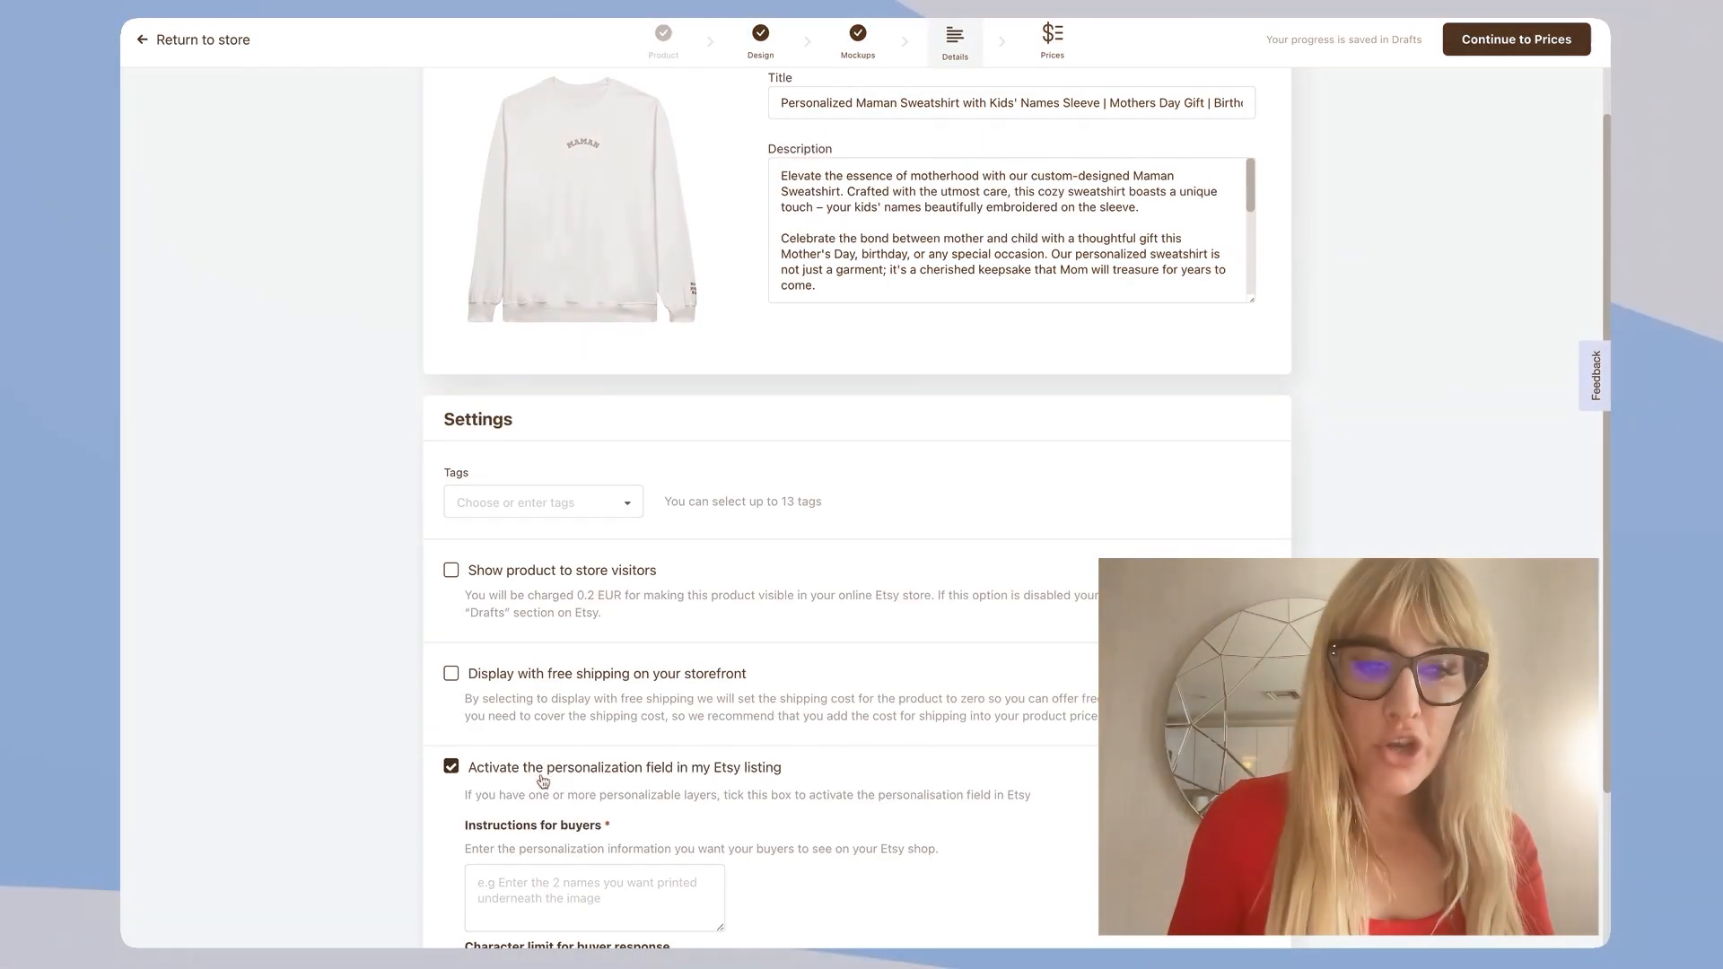
Step: Activate the Etsy listing's personalization field and write buyer instructions beginning "please include" that ask for the kids' names
scroll(1011, 162, "down", 3)
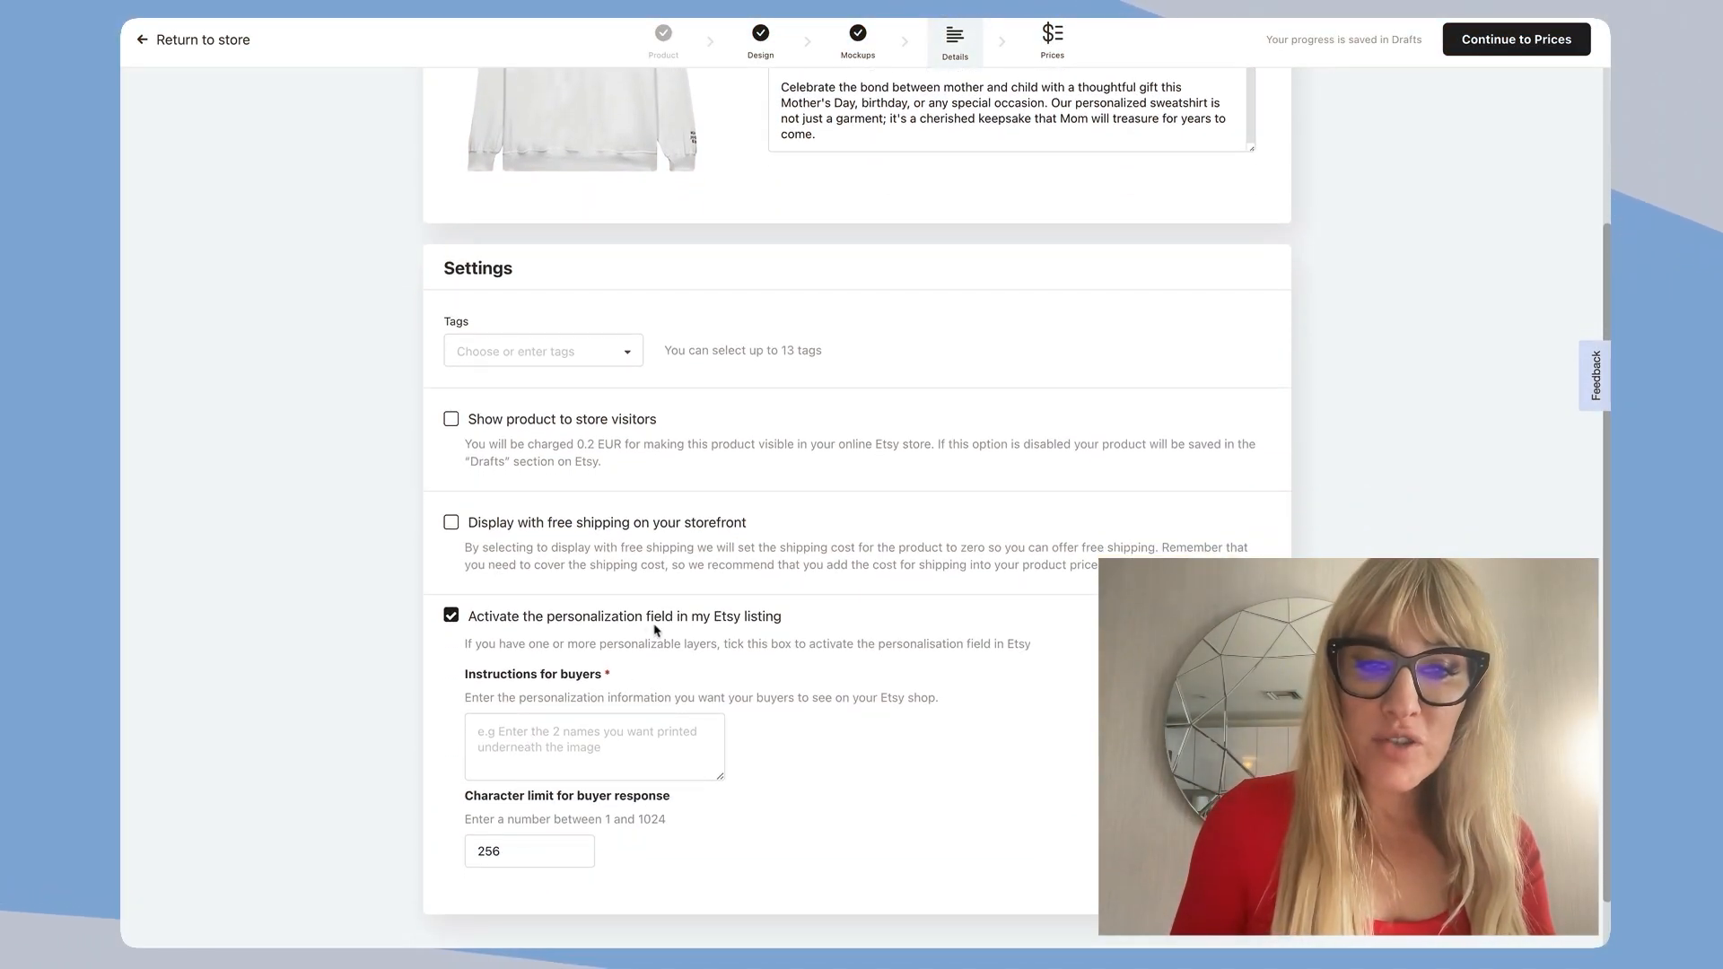
left_click(628, 727)
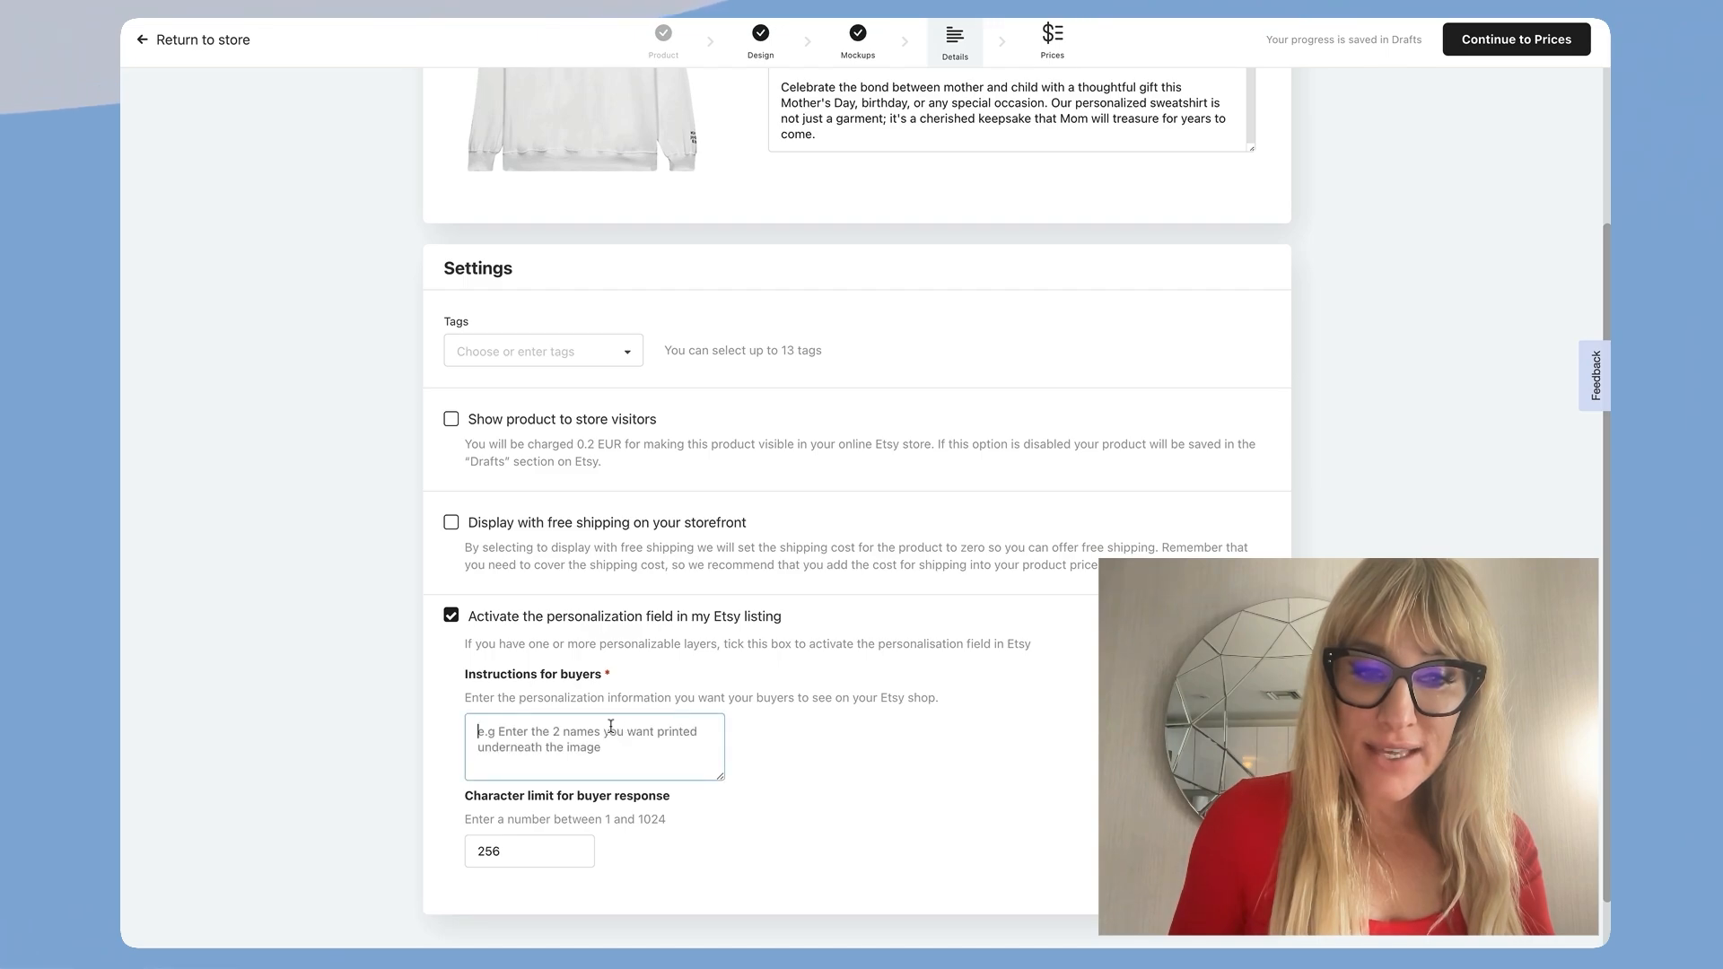
type("pleas")
type("kids nam")
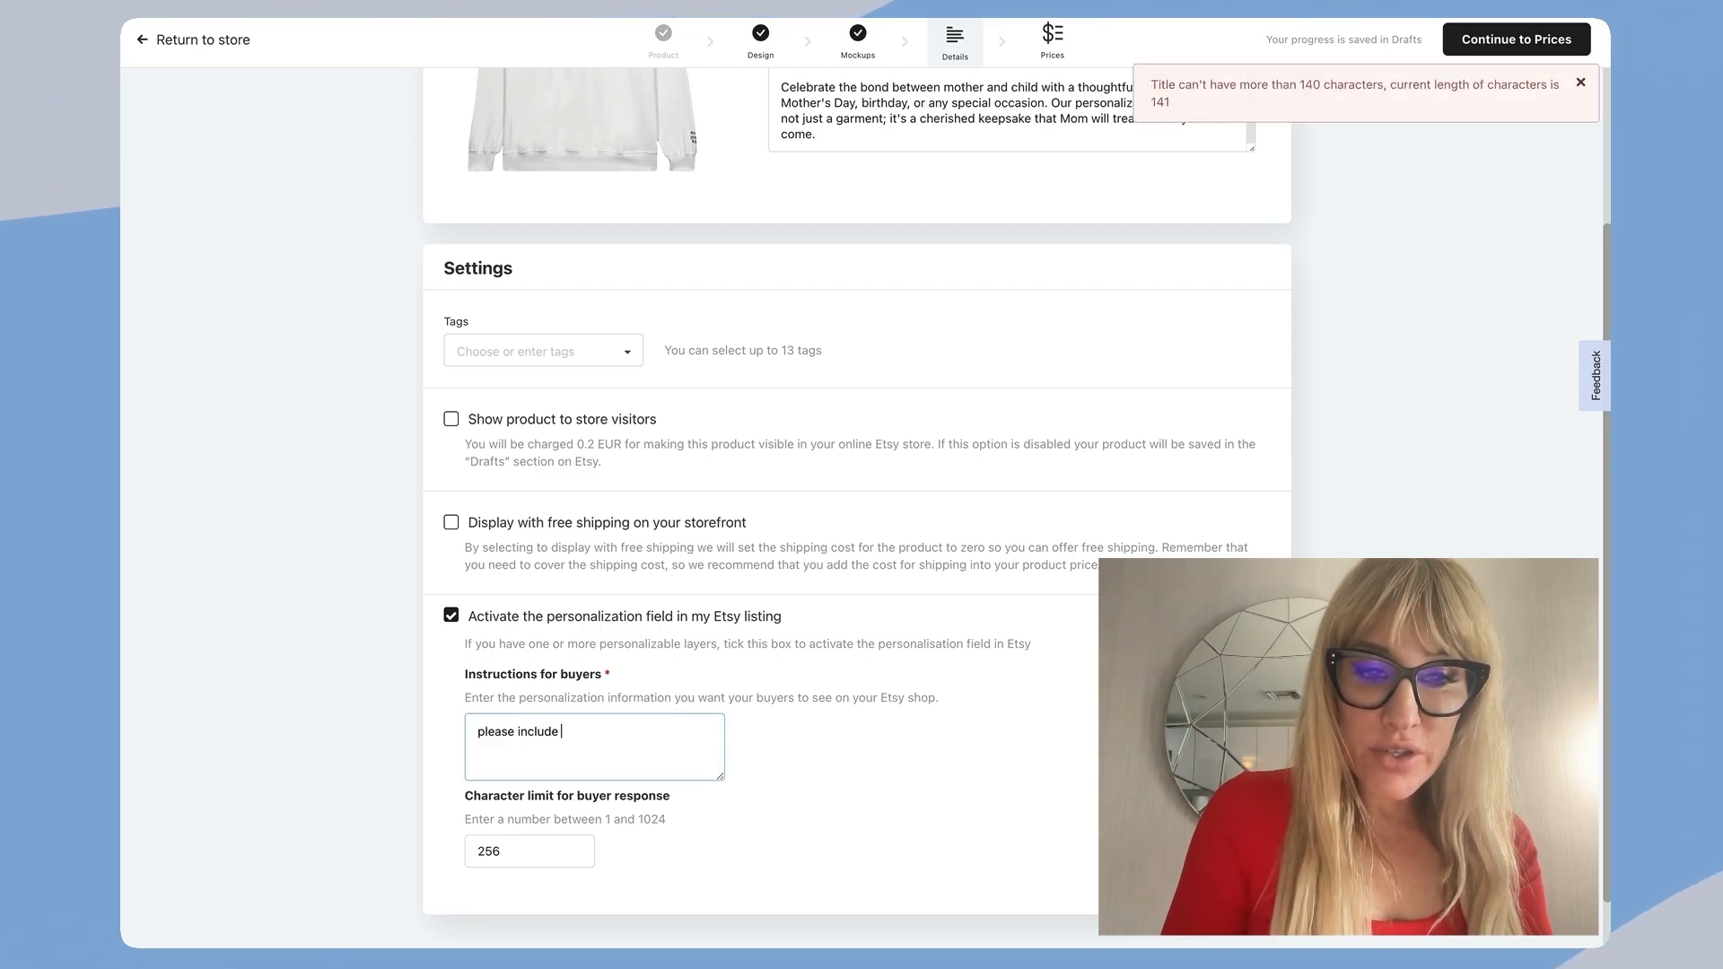